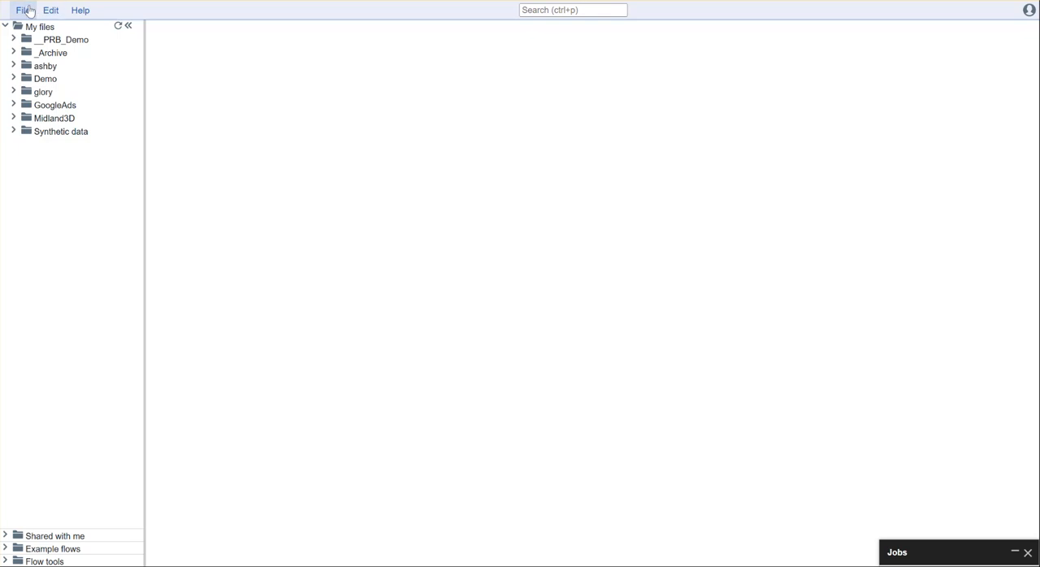
# Step: Upload WY_Rasters.zip from the Downloads folder as a new raster database named Wyoming.rasters
pyautogui.click(27, 9)
pyautogui.moveTo(88, 394)
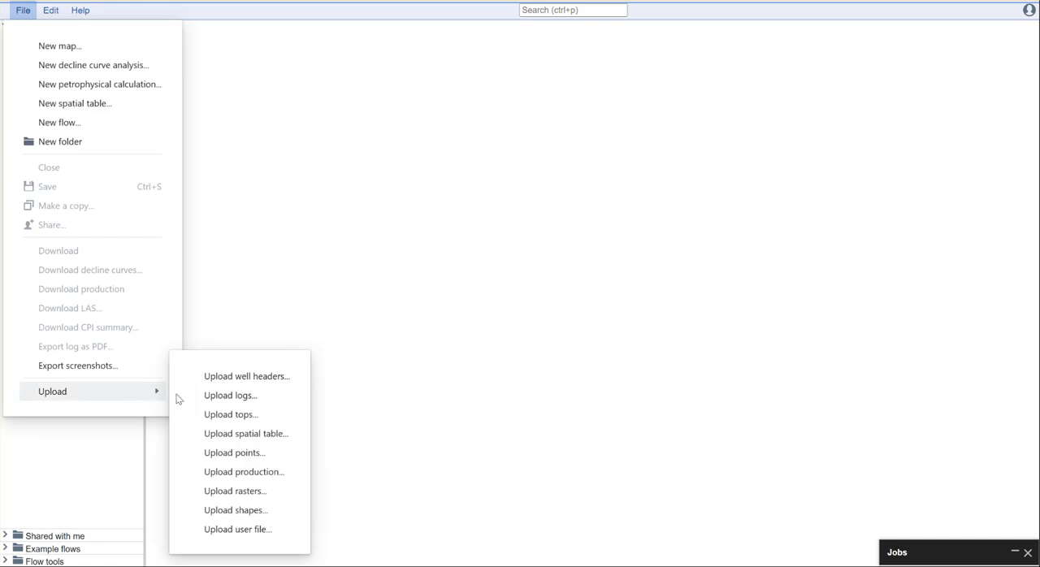
pyautogui.click(242, 491)
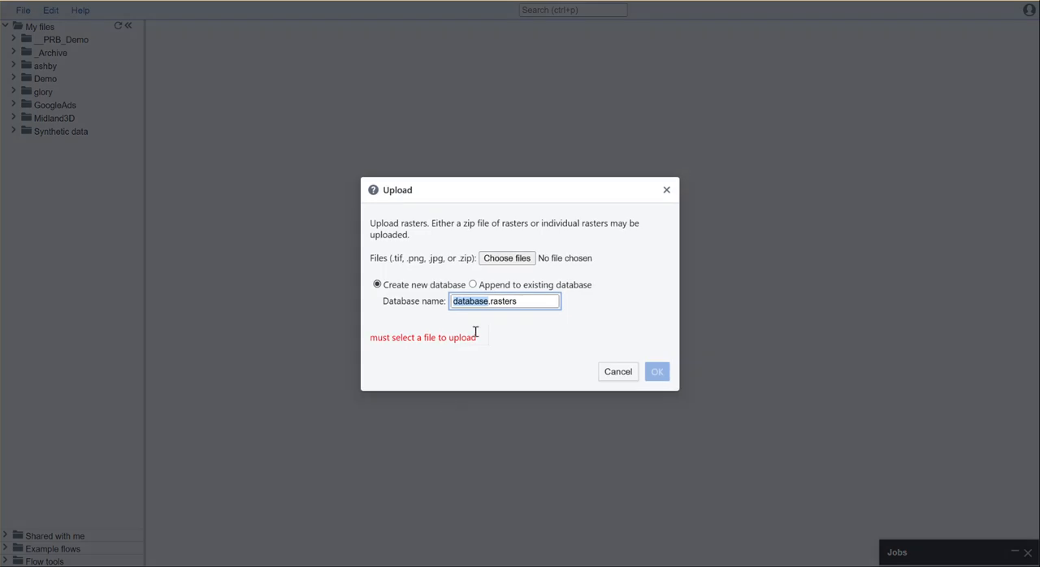
pyautogui.write('Wyoming')
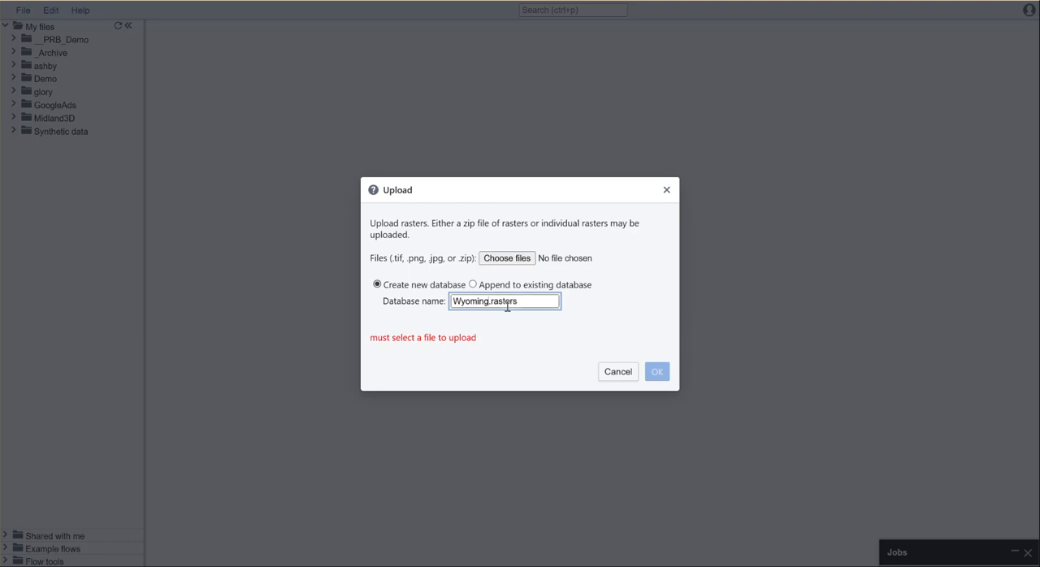
pyautogui.click(501, 259)
pyautogui.click(234, 54)
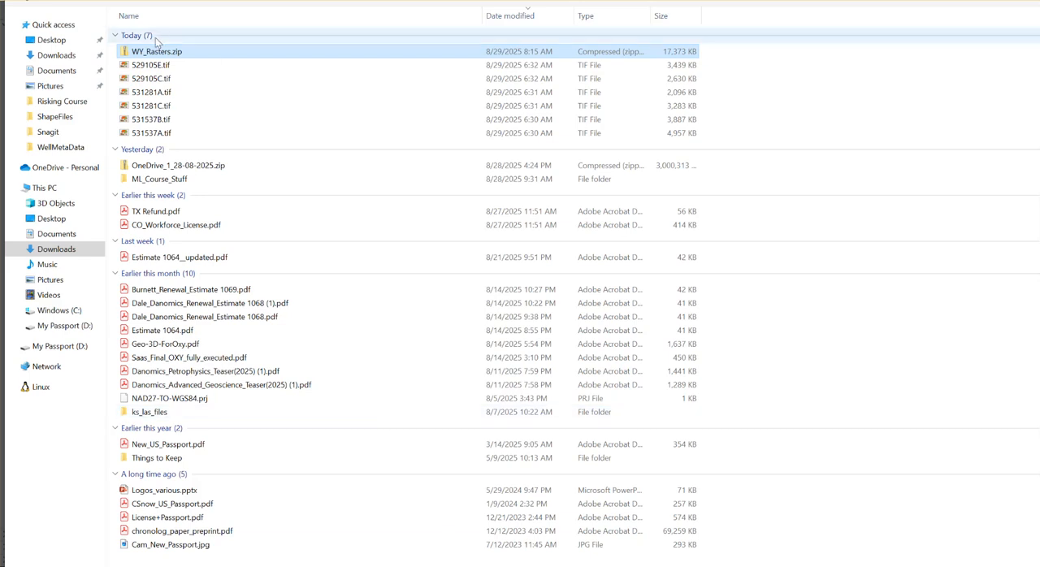
pyautogui.press('Return')
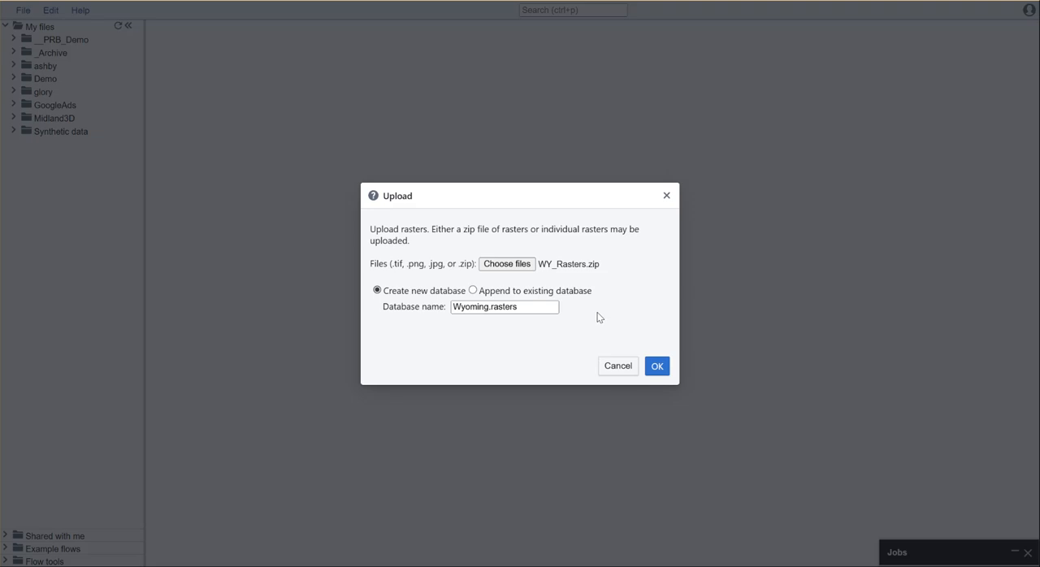
pyautogui.click(656, 368)
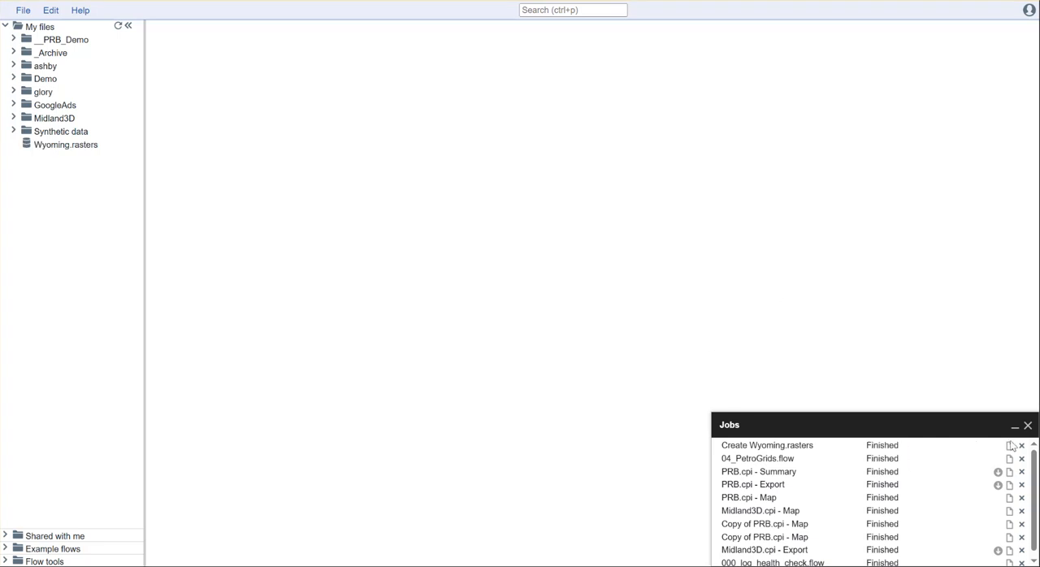
# Step: Open the Wyoming.rasters database, go to the GR and SP scale header above 8200 in 529105C.tif, and minimize the Jobs list
pyautogui.click(58, 150)
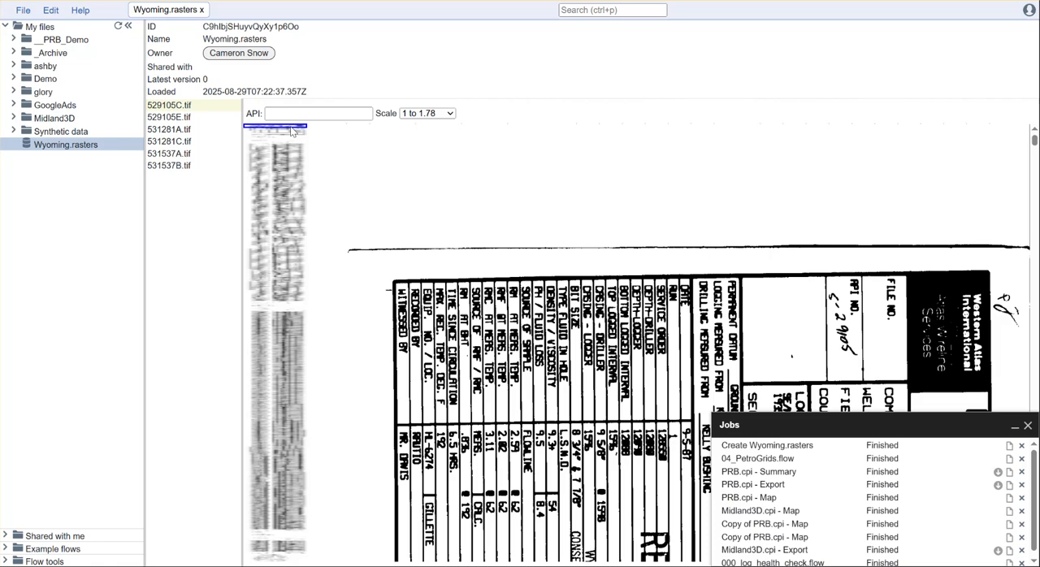
pyautogui.moveTo(292, 131); pyautogui.dragTo(308, 317)
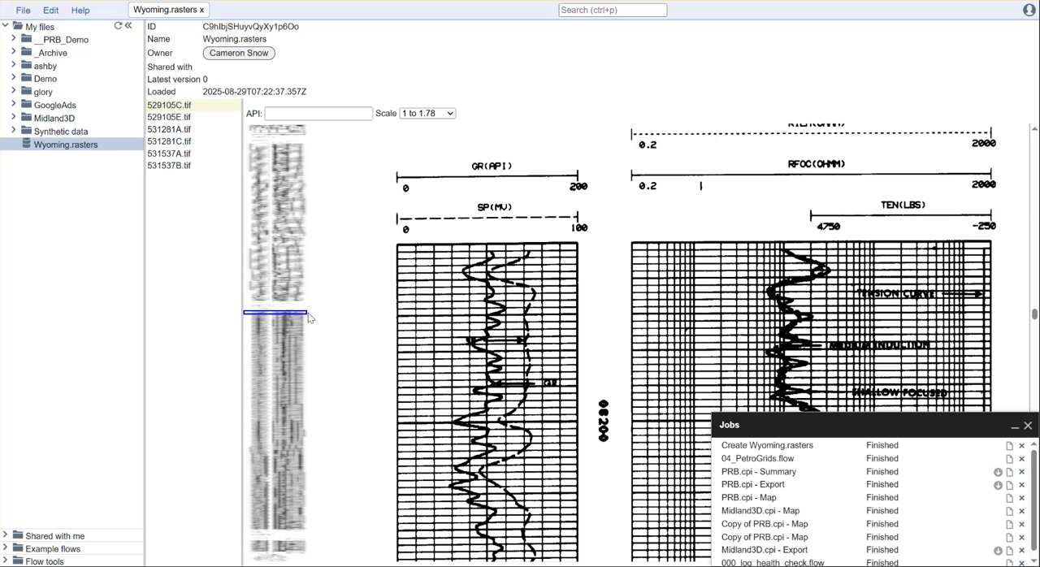
pyautogui.click(1014, 425)
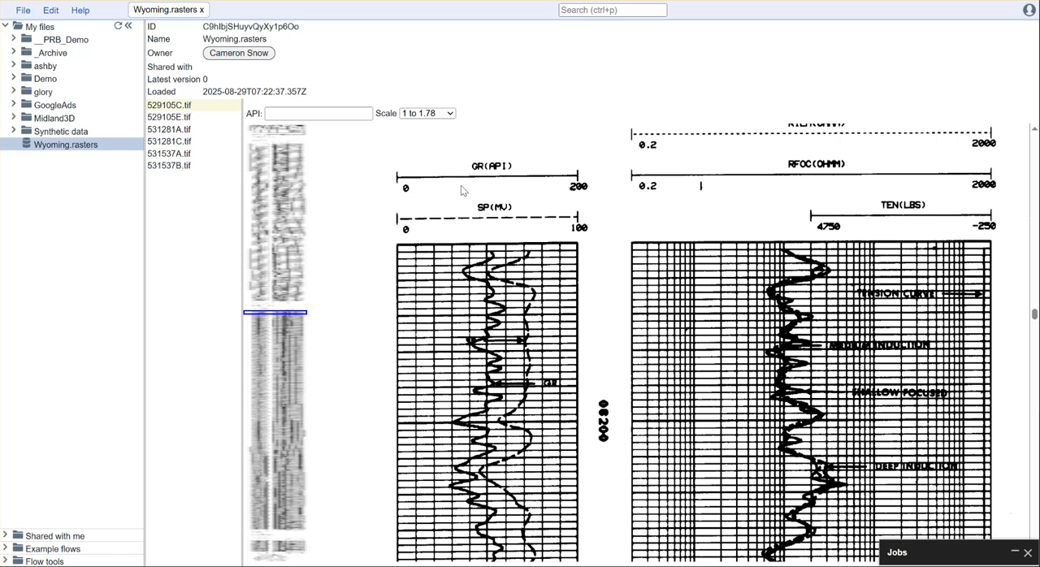
# Step: Add a track on the GR/SP log and fit its top corners to the grid's upper corners below the scale header
pyautogui.rightClick(409, 269)
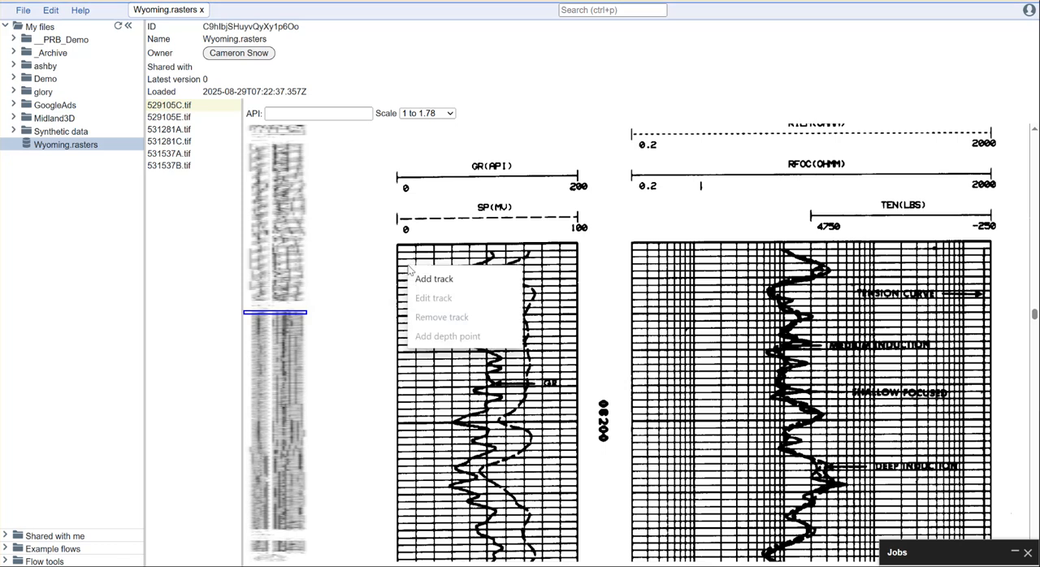
pyautogui.click(451, 280)
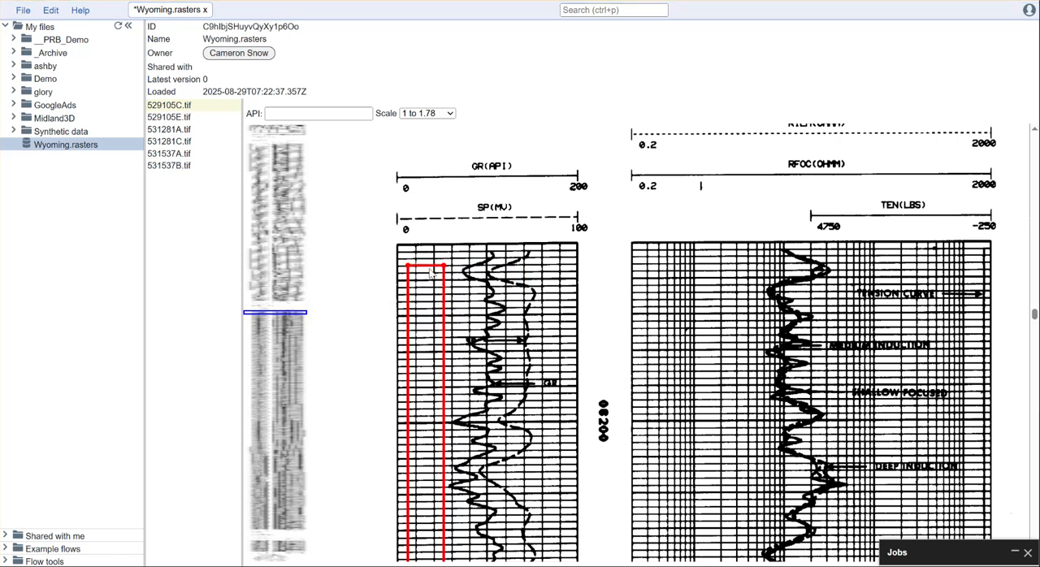
pyautogui.moveTo(423, 259); pyautogui.dragTo(579, 247)
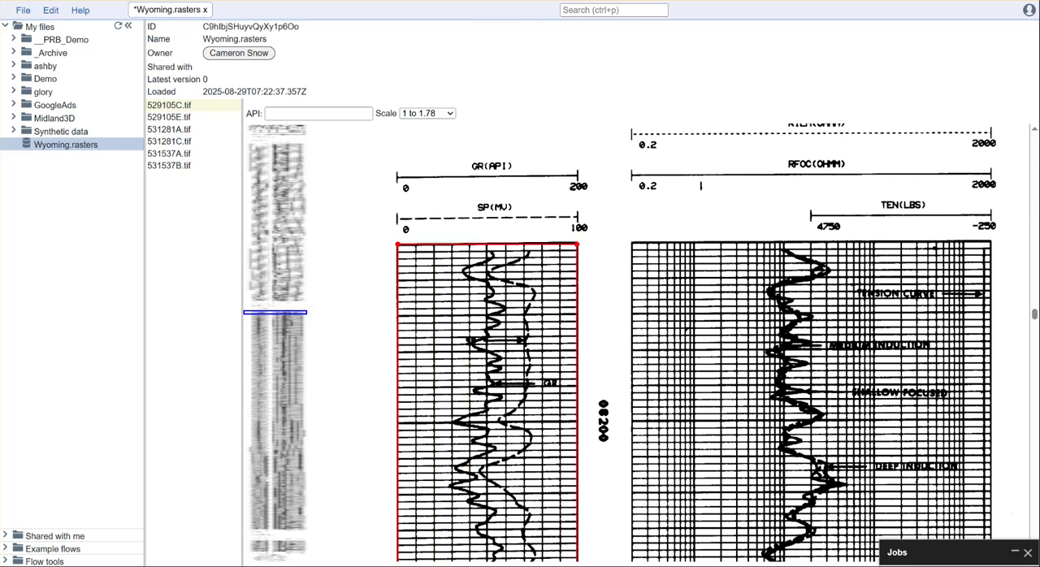
# Step: Extend the GR/SP track's bottom edge down to the base of the log grid, using a 1 to 4 display scale
pyautogui.moveTo(1034, 315)
pyautogui.mouseDown()
pyautogui.moveTo(1034, 297)
pyautogui.moveTo(1003, 513)
pyautogui.moveTo(996, 501)
pyautogui.mouseUp()
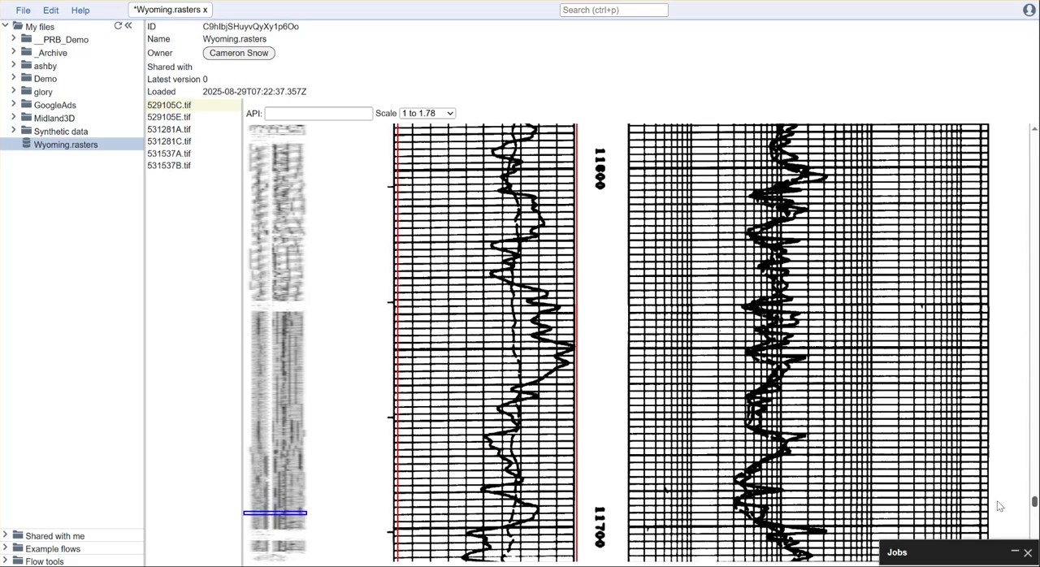
pyautogui.scroll(-8, 572, 448)
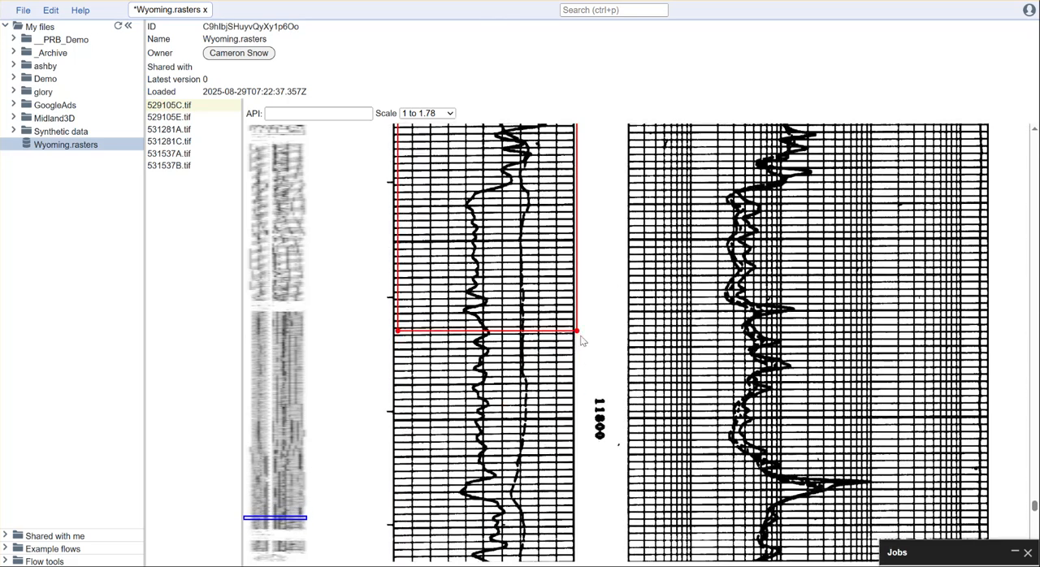
pyautogui.moveTo(576, 331); pyautogui.dragTo(573, 537)
pyautogui.scroll(-6, 613, 501)
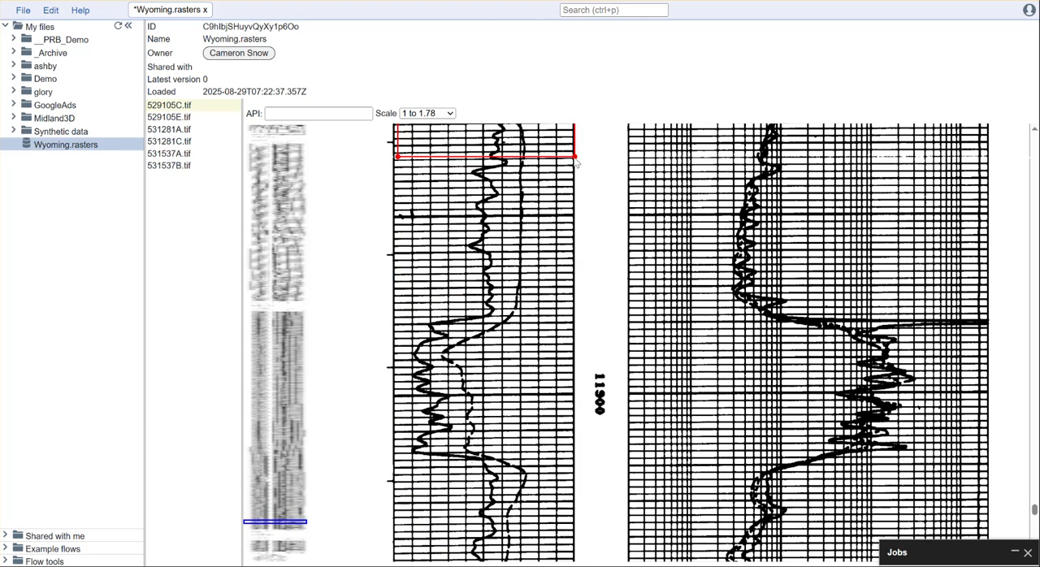
pyautogui.click(443, 114)
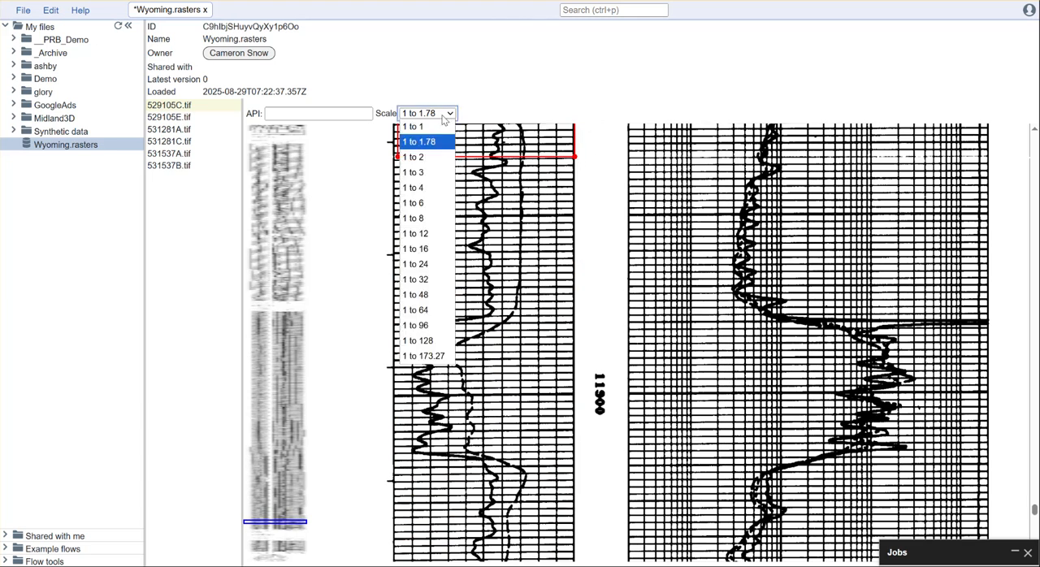
pyautogui.click(430, 188)
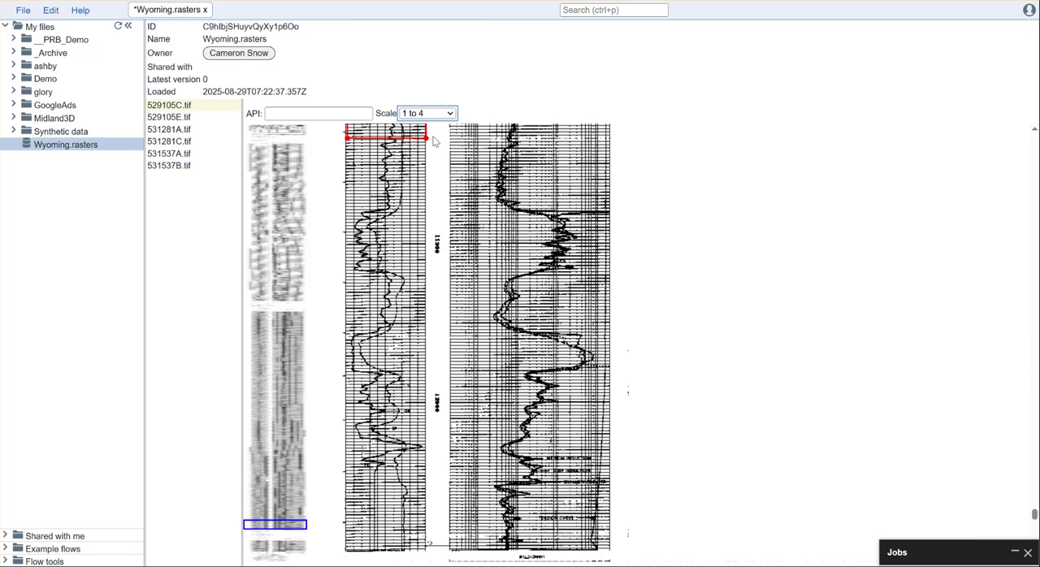
pyautogui.moveTo(429, 144); pyautogui.dragTo(428, 555)
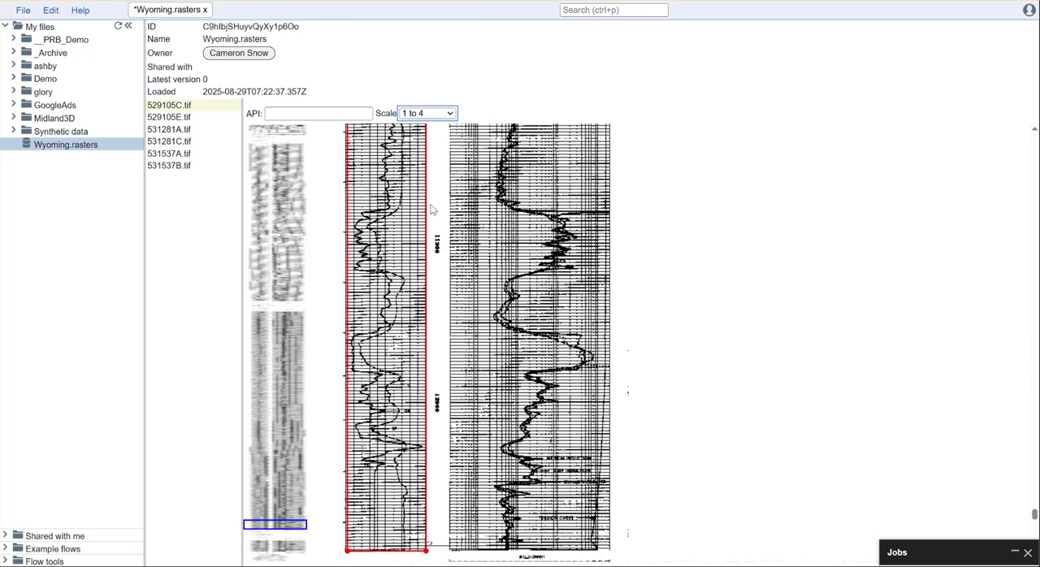
# Step: Return the display scale to 1 to 1.78 and align the GR/SP track's bottom edge with the TD line
pyautogui.click(442, 116)
pyautogui.click(439, 143)
pyautogui.scroll(-10, 560, 415)
pyautogui.scroll(3, 576, 316)
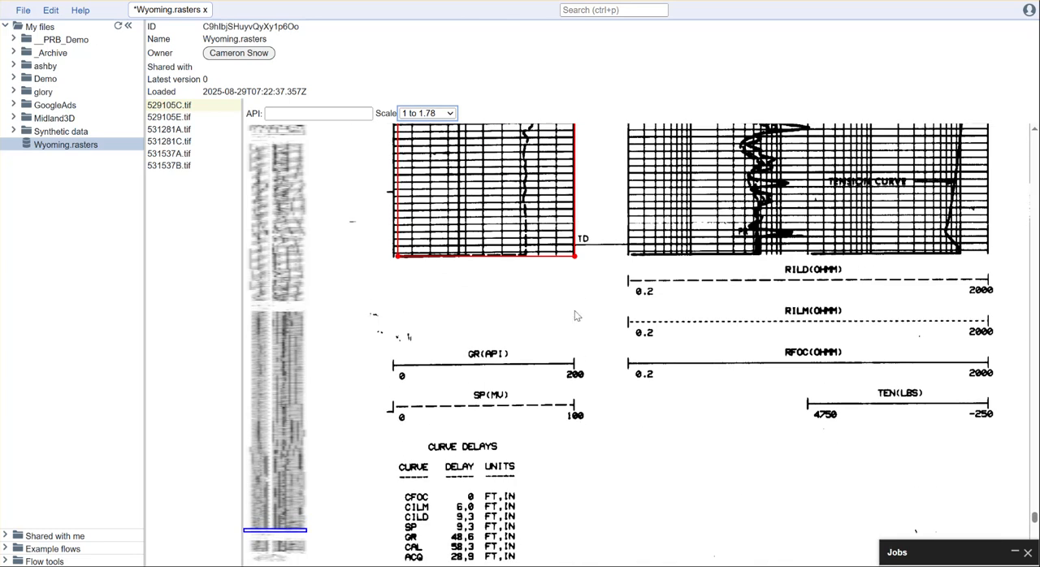
pyautogui.moveTo(575, 258); pyautogui.dragTo(576, 249)
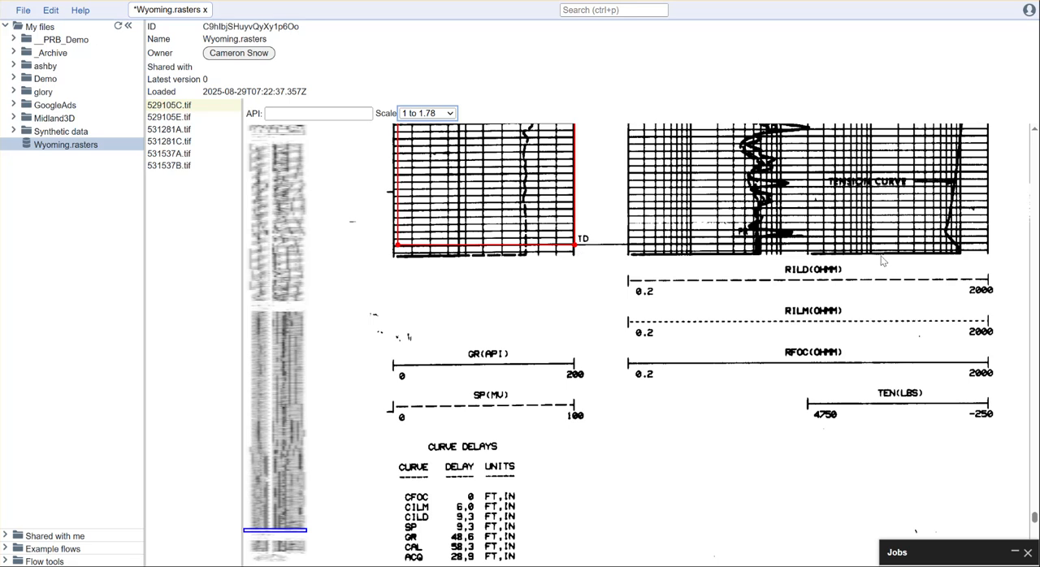
# Step: Edit the GR/SP track to add a linear GR curve with a minimum of 0 and a maximum of 200
pyautogui.moveTo(1034, 517); pyautogui.dragTo(1034, 315)
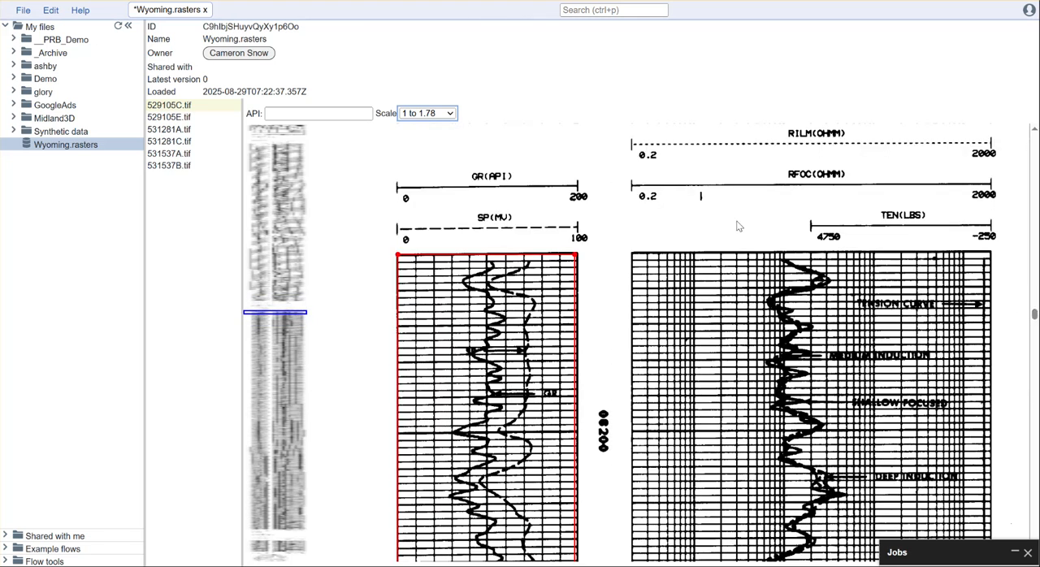
pyautogui.rightClick(441, 282)
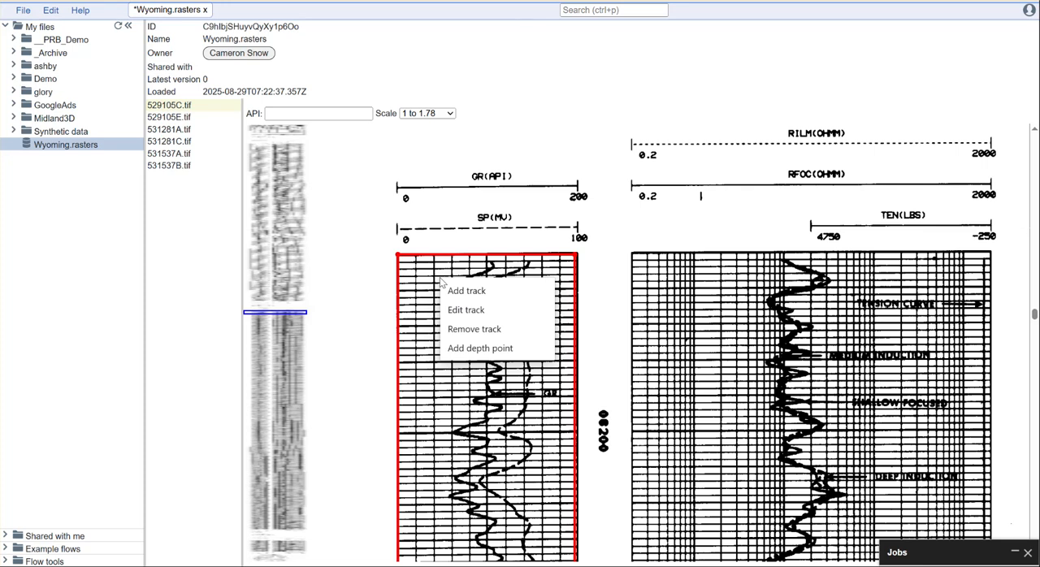
pyautogui.click(476, 310)
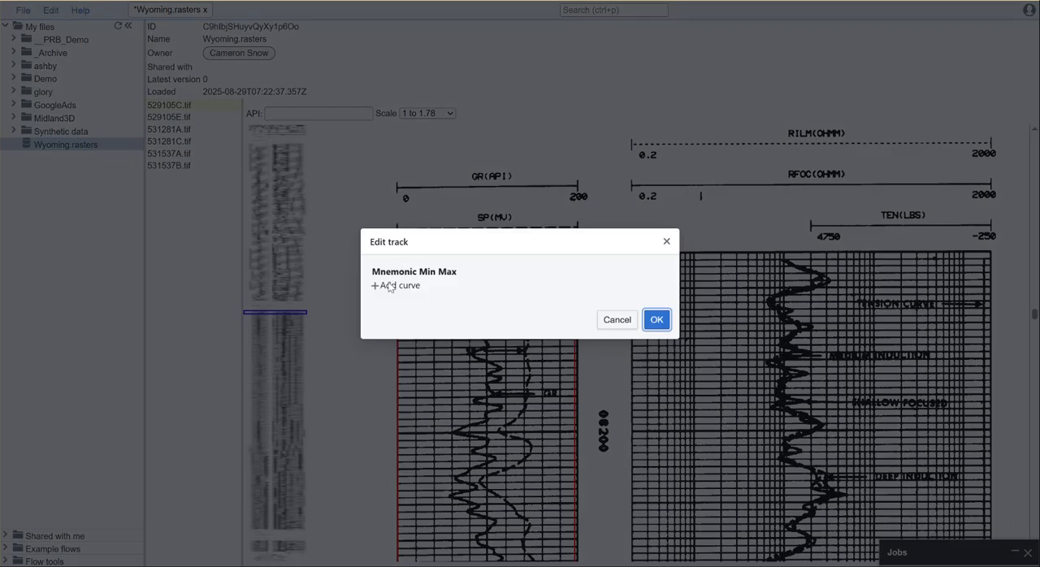
pyautogui.click(390, 286)
pyautogui.click(394, 279)
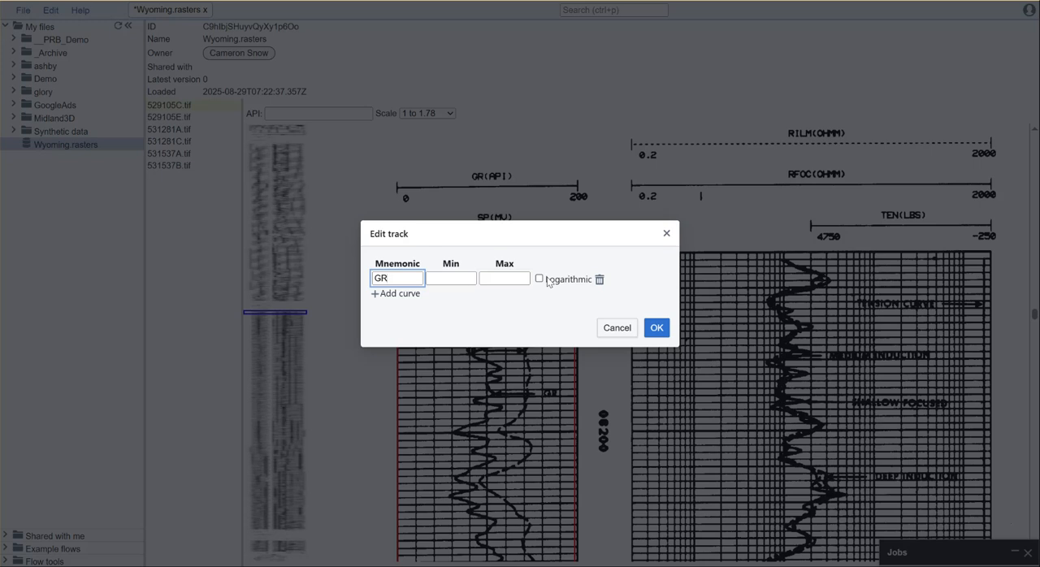
pyautogui.click(449, 277)
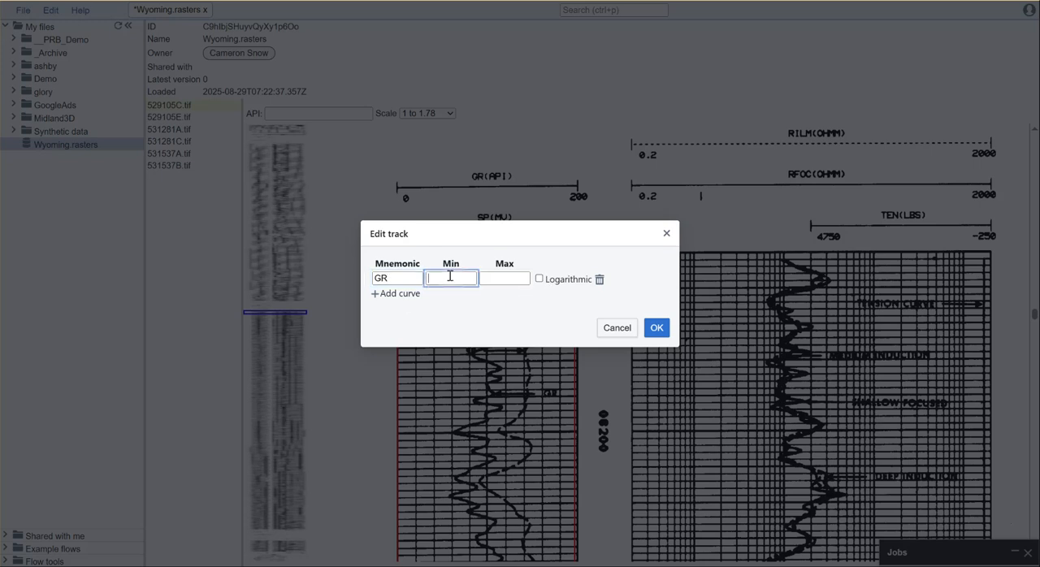
pyautogui.click(487, 277)
pyautogui.click(539, 314)
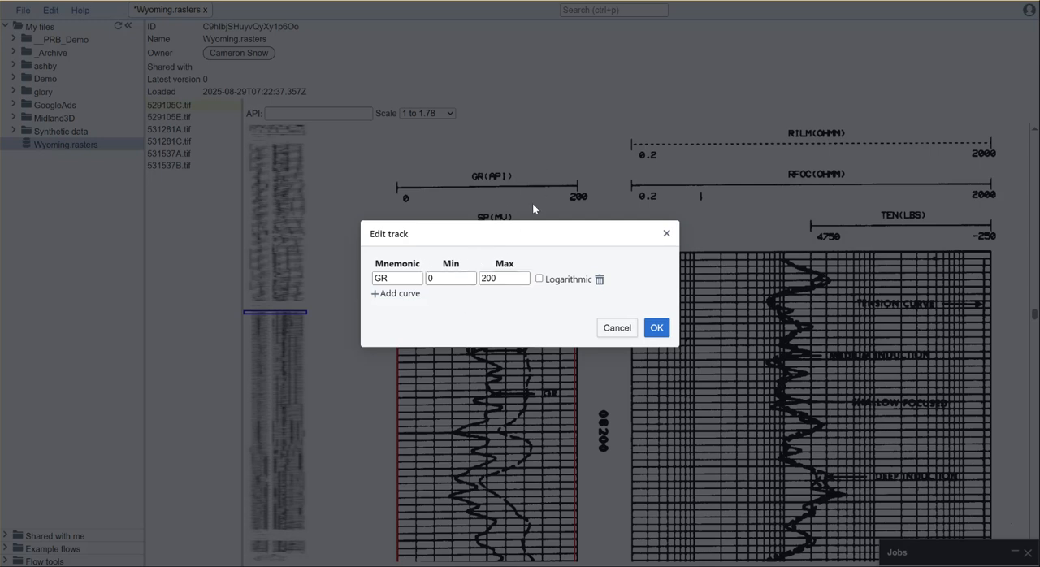
pyautogui.click(657, 328)
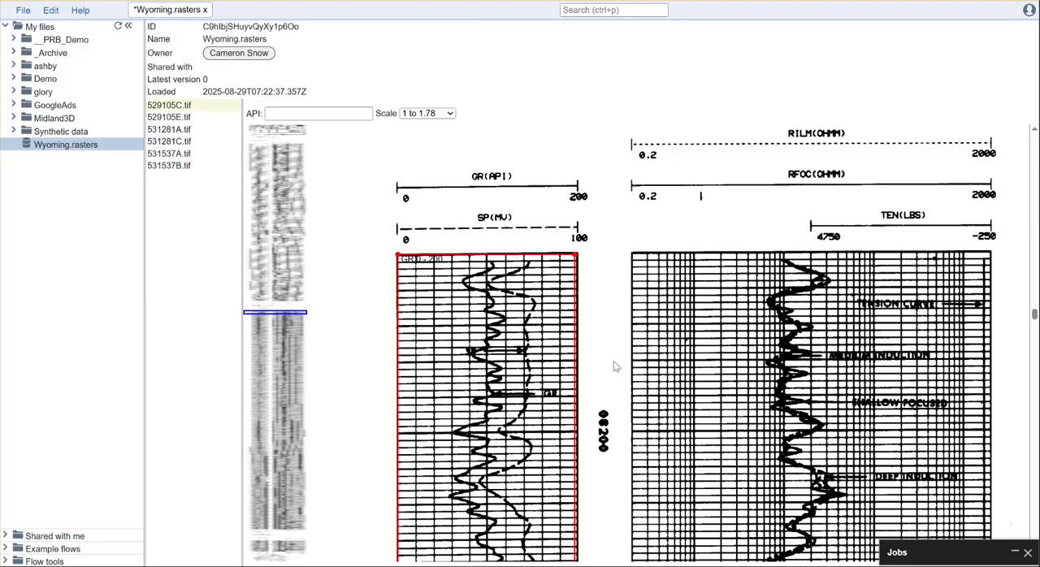
# Step: Set the display scale to 1 to 1, add a depth point to the GR track, and align it with the 8200 grid line
pyautogui.scroll(-1, 613, 361)
pyautogui.scroll(-1, 613, 360)
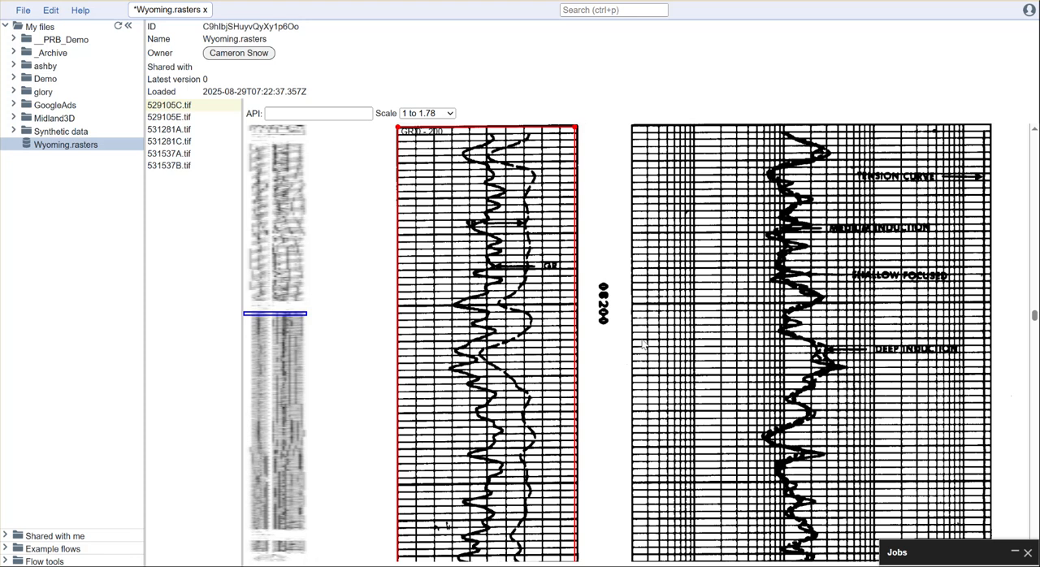
pyautogui.scroll(-3, 602, 322)
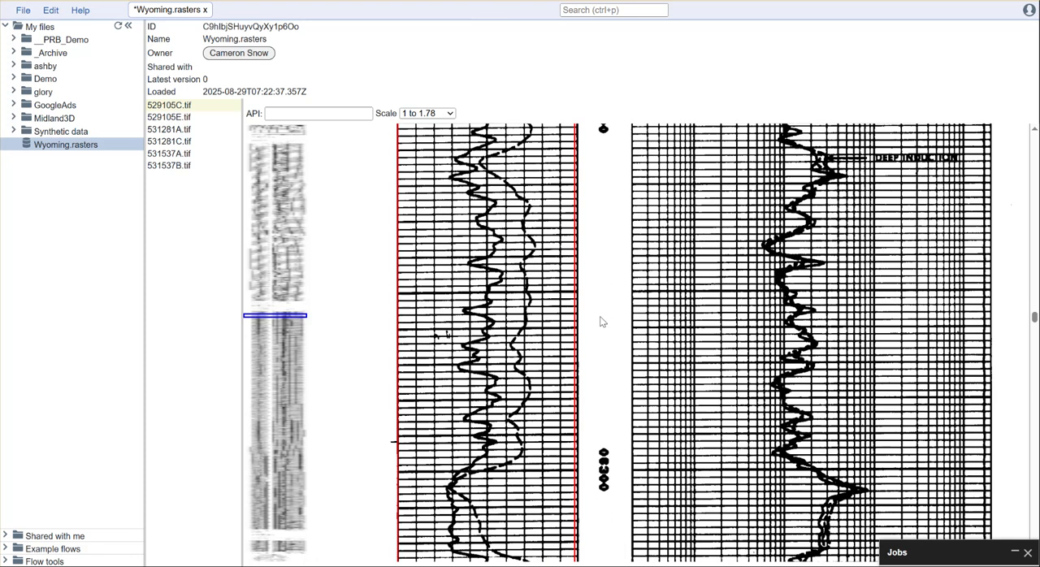
pyautogui.scroll(3, 600, 320)
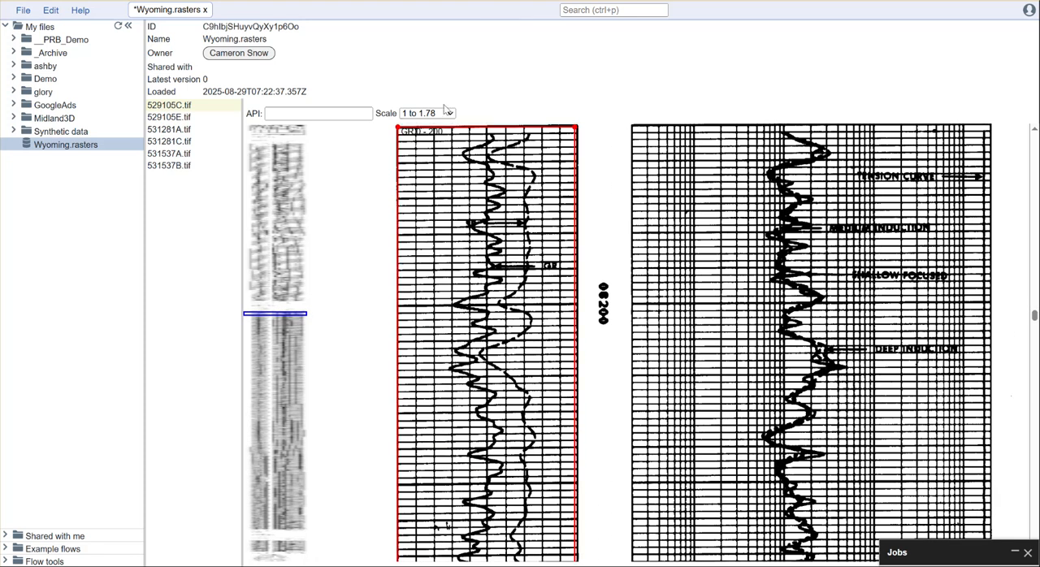
pyautogui.click(445, 111)
pyautogui.click(424, 188)
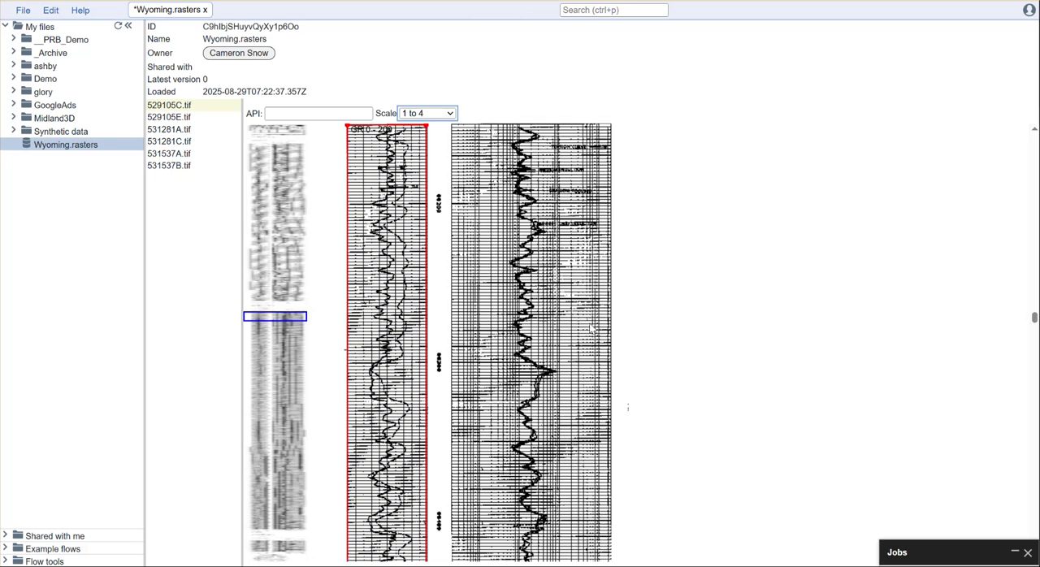
pyautogui.click(447, 114)
pyautogui.click(425, 132)
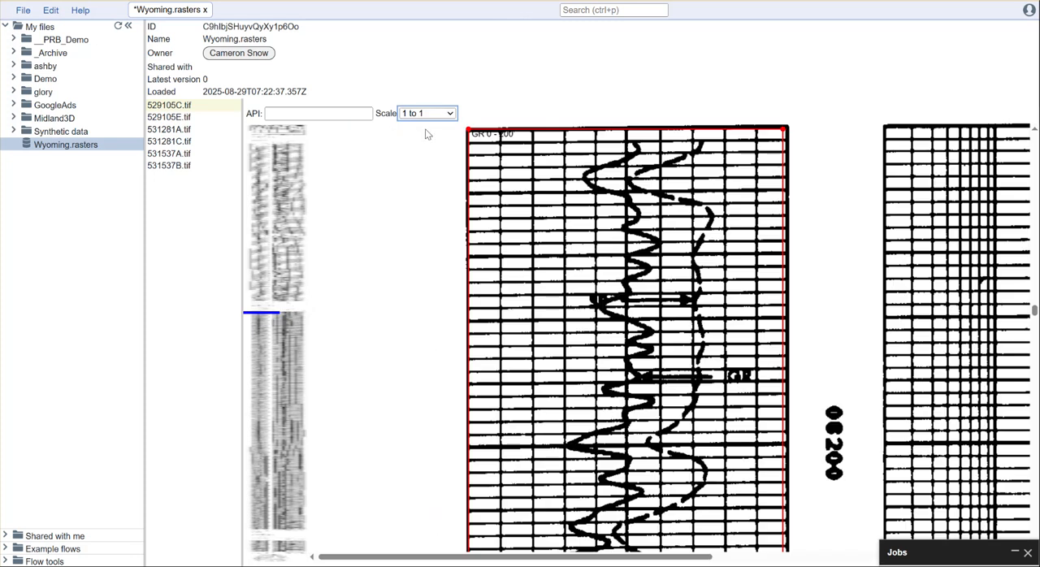
pyautogui.scroll(-1, 840, 439)
pyautogui.scroll(-1, 841, 441)
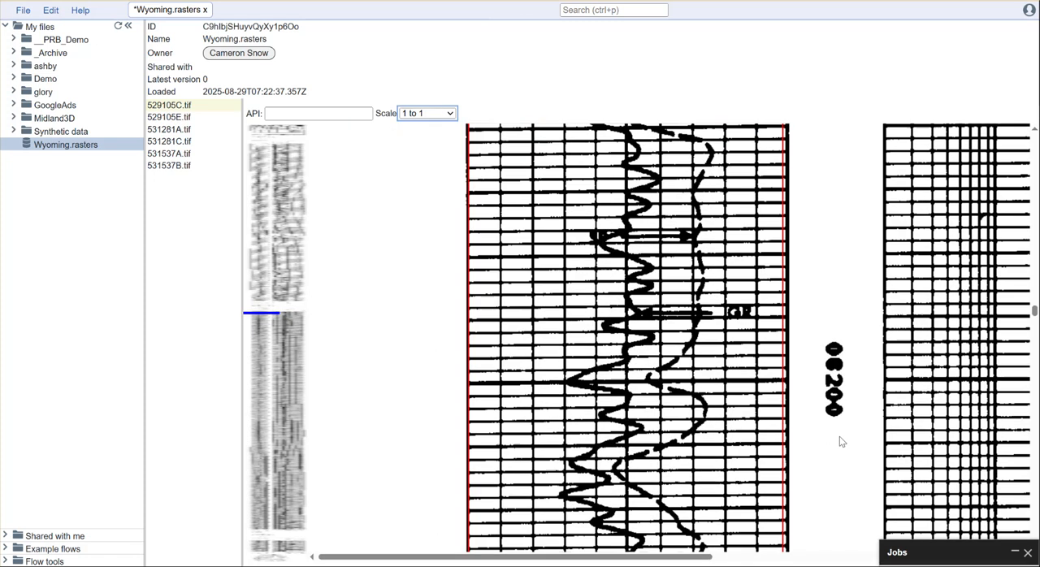
pyautogui.click(764, 384)
pyautogui.rightClick(764, 385)
pyautogui.click(801, 447)
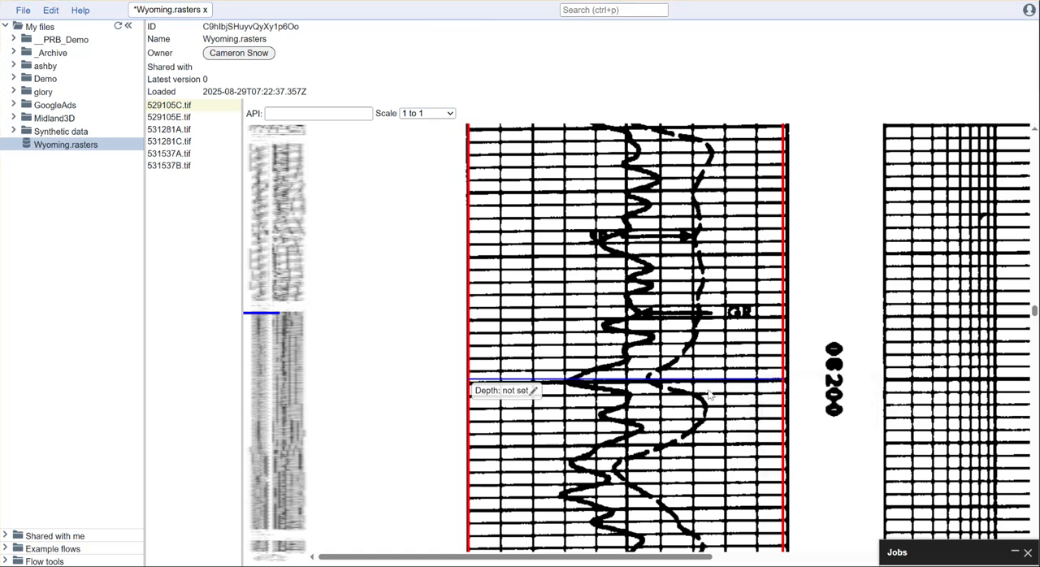
pyautogui.moveTo(574, 380); pyautogui.dragTo(576, 384)
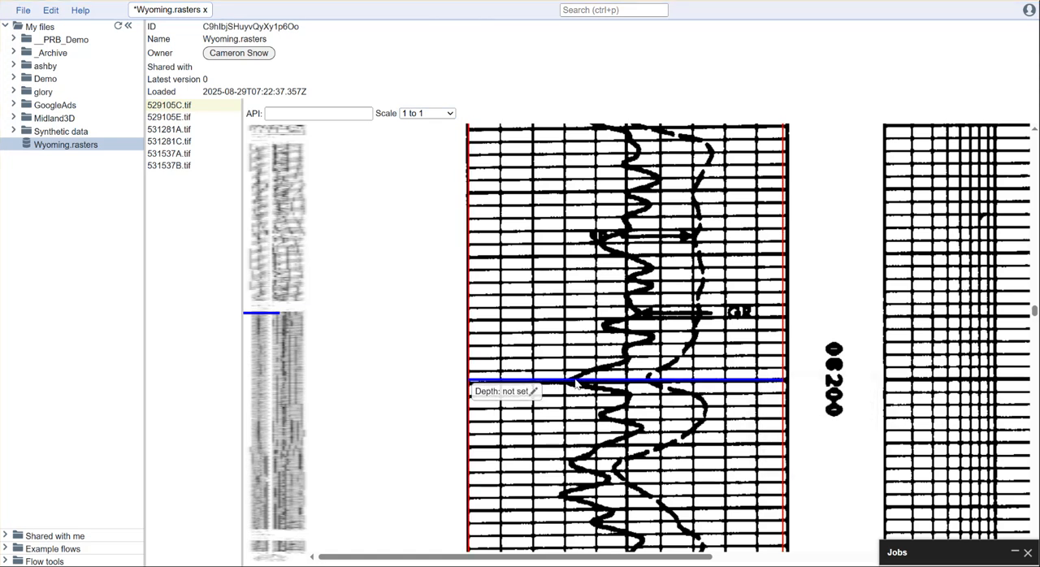
# Step: Set the depth of the GR track's existing depth point to 6200
pyautogui.click(533, 393)
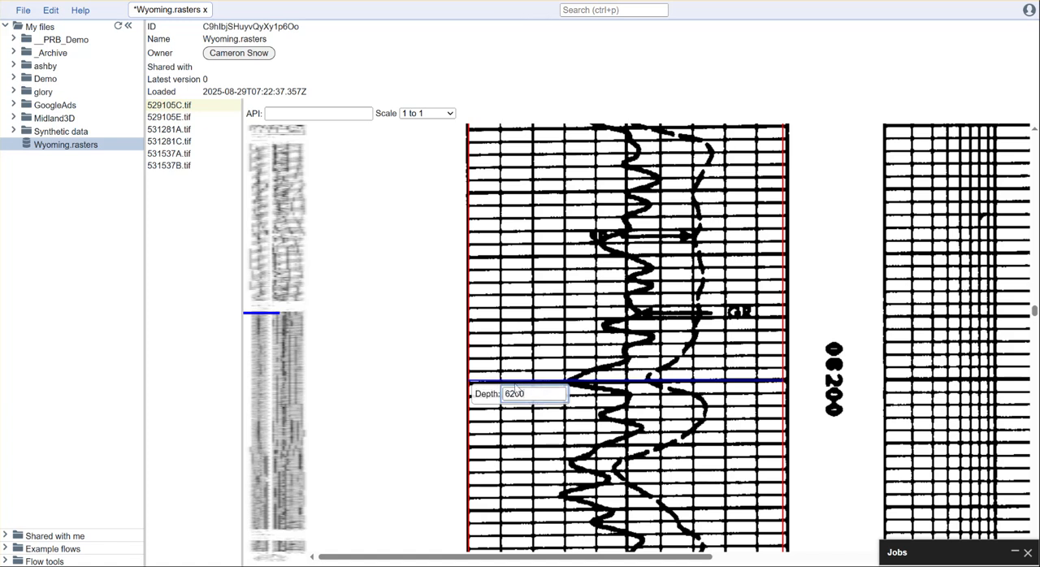
pyautogui.click(433, 391)
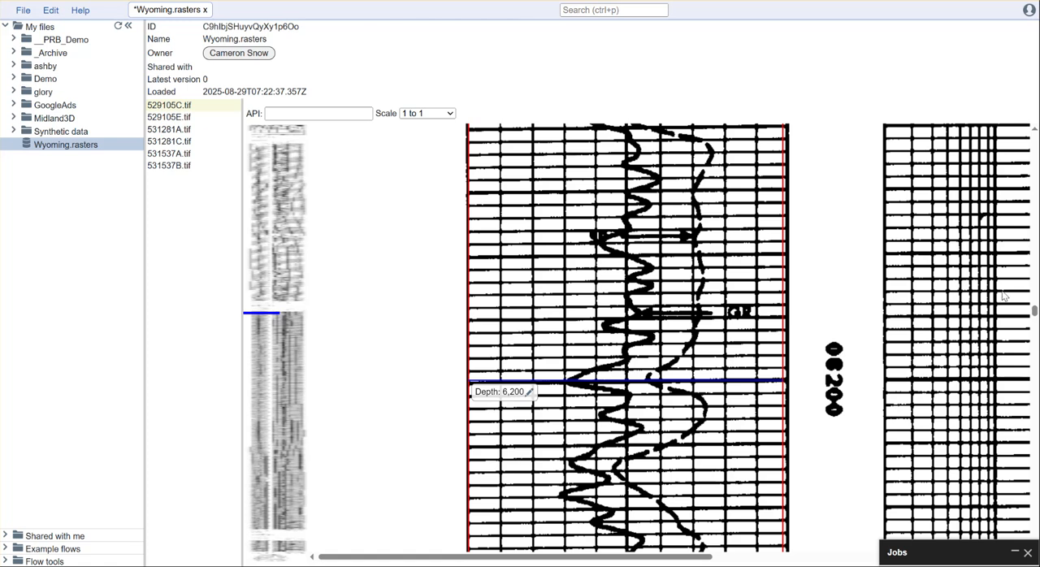
# Step: Add a second depth point to the GR track at the 12000 grid line and set its depth to 12000
pyautogui.moveTo(1034, 315); pyautogui.dragTo(1026, 507)
pyautogui.scroll(-10, 825, 444)
pyautogui.scroll(3, 826, 444)
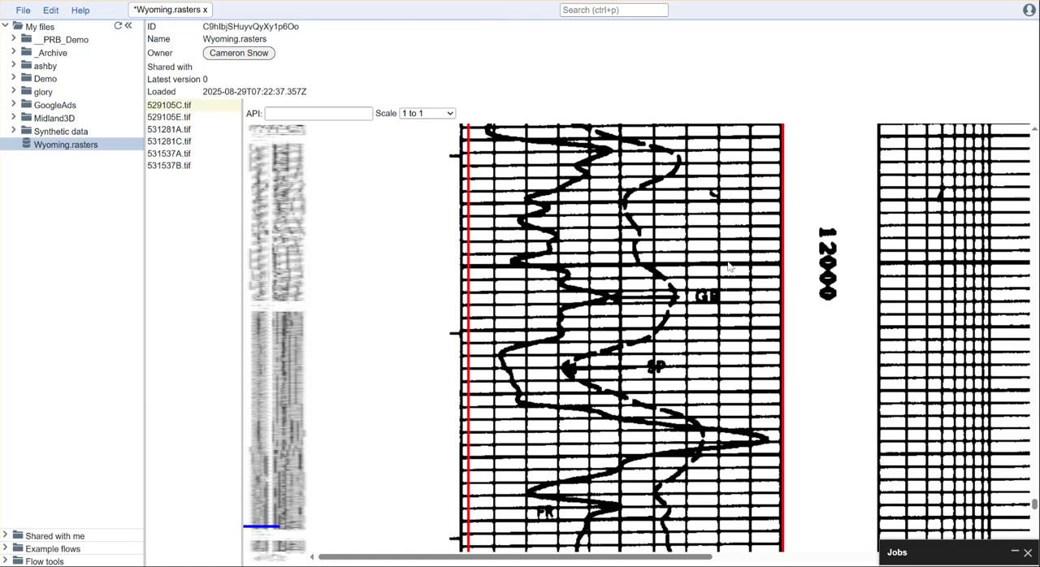
pyautogui.rightClick(757, 268)
pyautogui.click(799, 333)
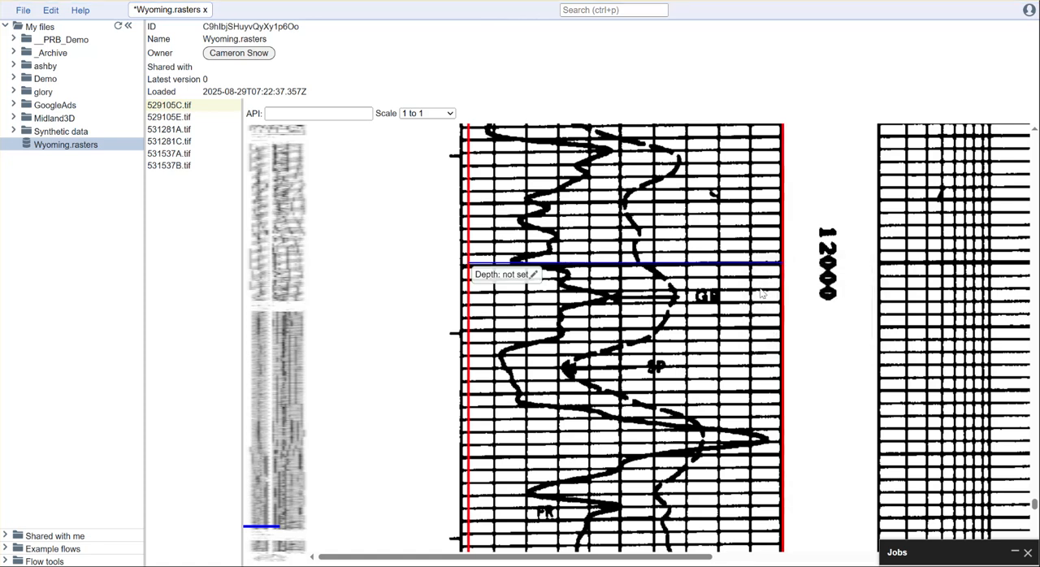
pyautogui.click(534, 275)
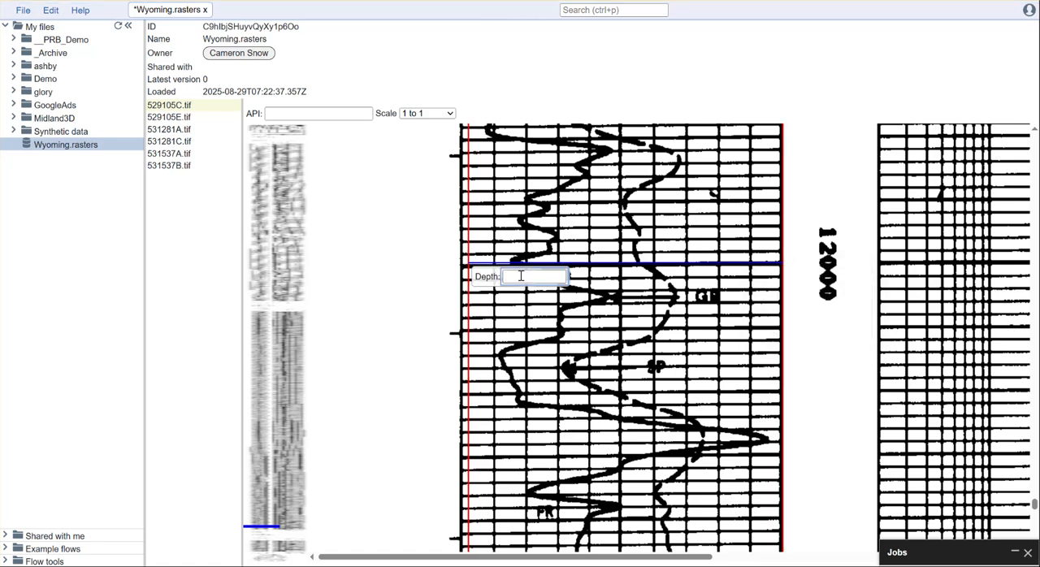
pyautogui.write('12000')
pyautogui.press('Return')
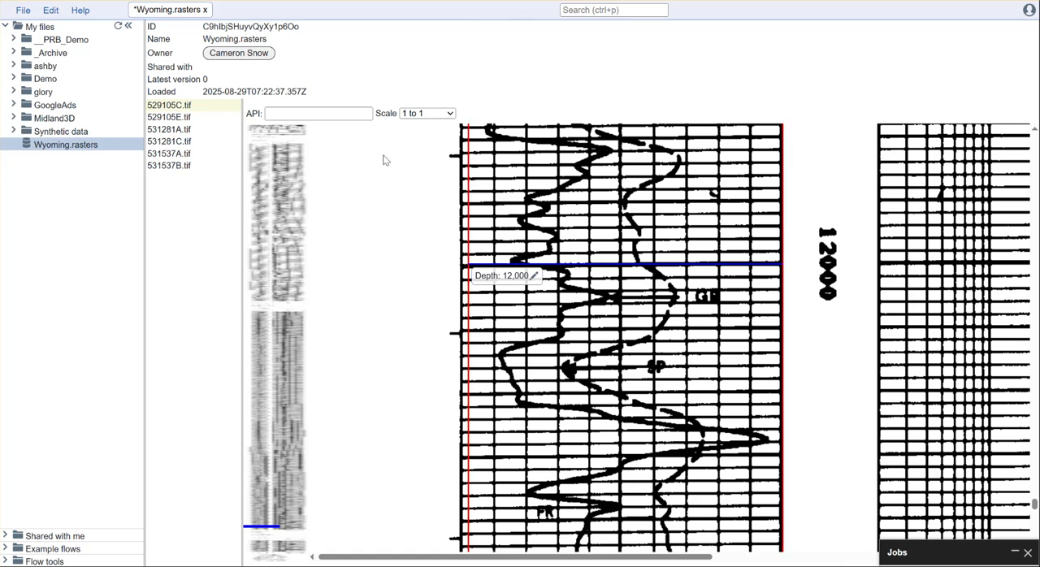
pyautogui.moveTo(1035, 505)
pyautogui.mouseDown()
pyautogui.moveTo(1033, 222)
pyautogui.moveTo(1033, 255)
pyautogui.mouseUp()
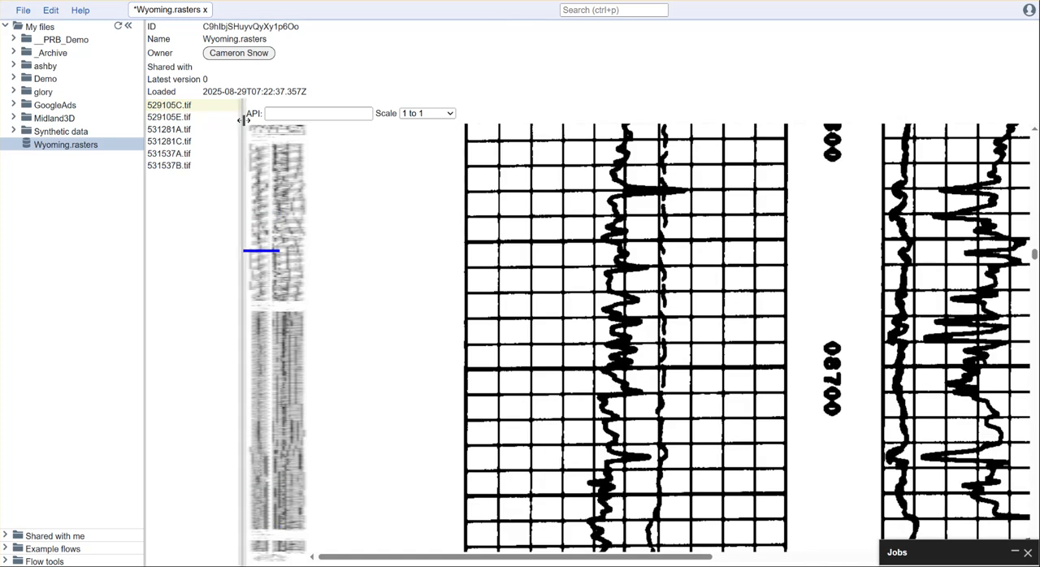
pyautogui.click(324, 117)
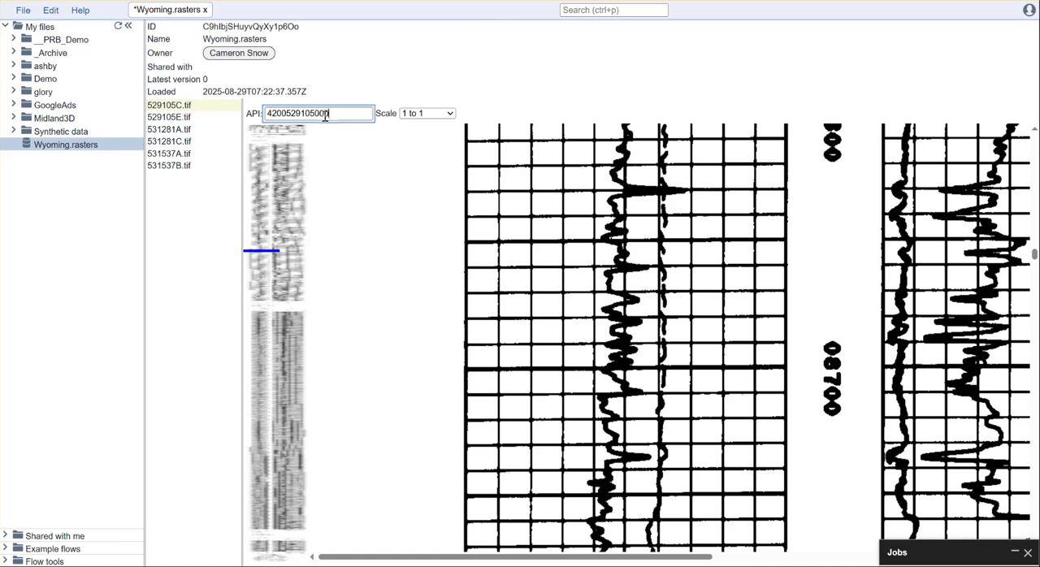
pyautogui.click(437, 157)
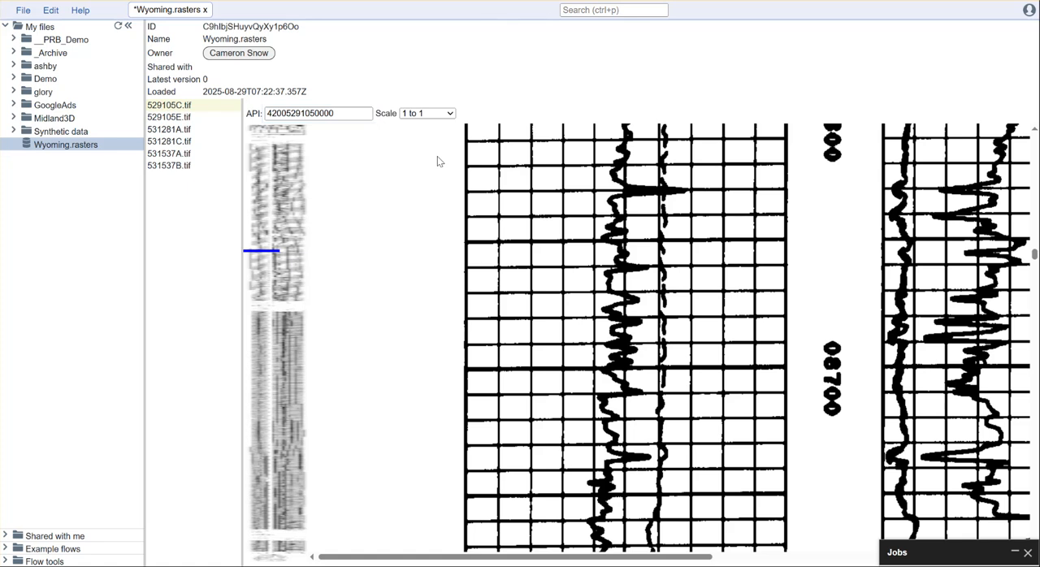
pyautogui.hotkey('ctrl', 's')
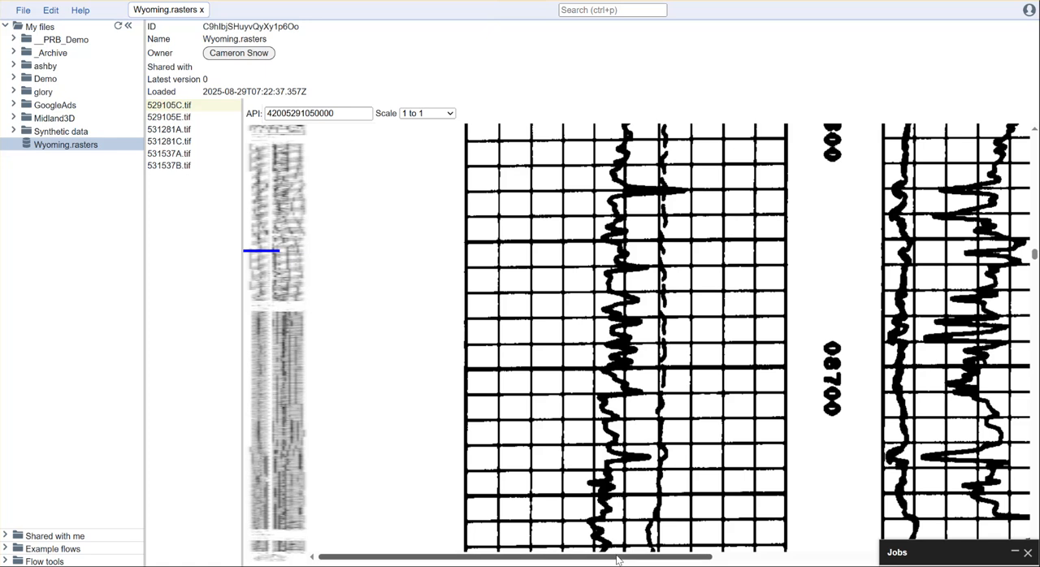
# Step: At a 1 to 1.78 display scale, add a track on the resistivity grid and align its top corners with the grid's upper corners
pyautogui.moveTo(619, 559); pyautogui.dragTo(893, 563)
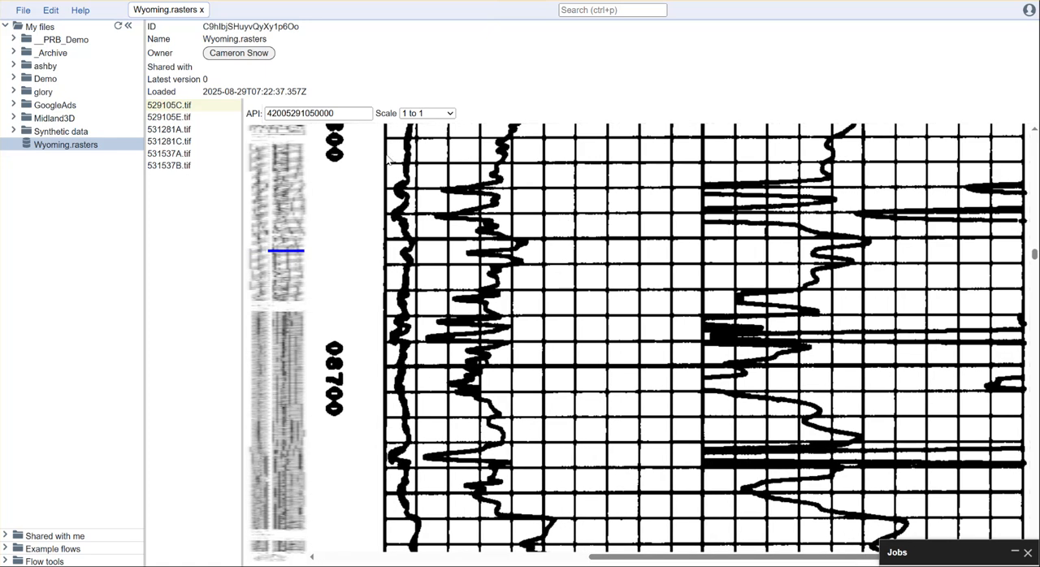
pyautogui.click(431, 116)
pyautogui.click(418, 142)
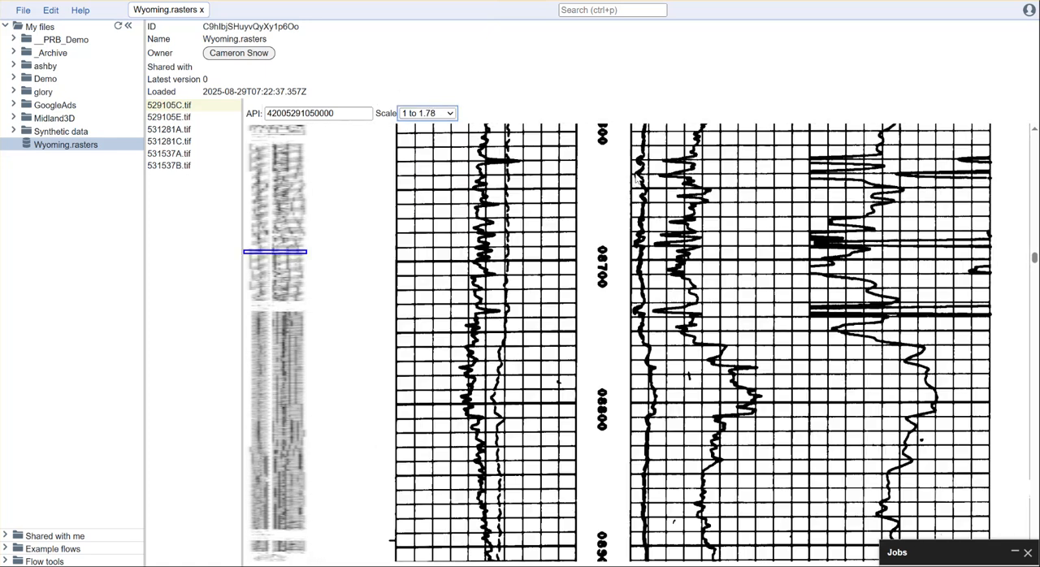
pyautogui.moveTo(1034, 258)
pyautogui.mouseDown()
pyautogui.moveTo(1034, 345)
pyautogui.moveTo(1034, 304)
pyautogui.moveTo(1034, 315)
pyautogui.mouseUp()
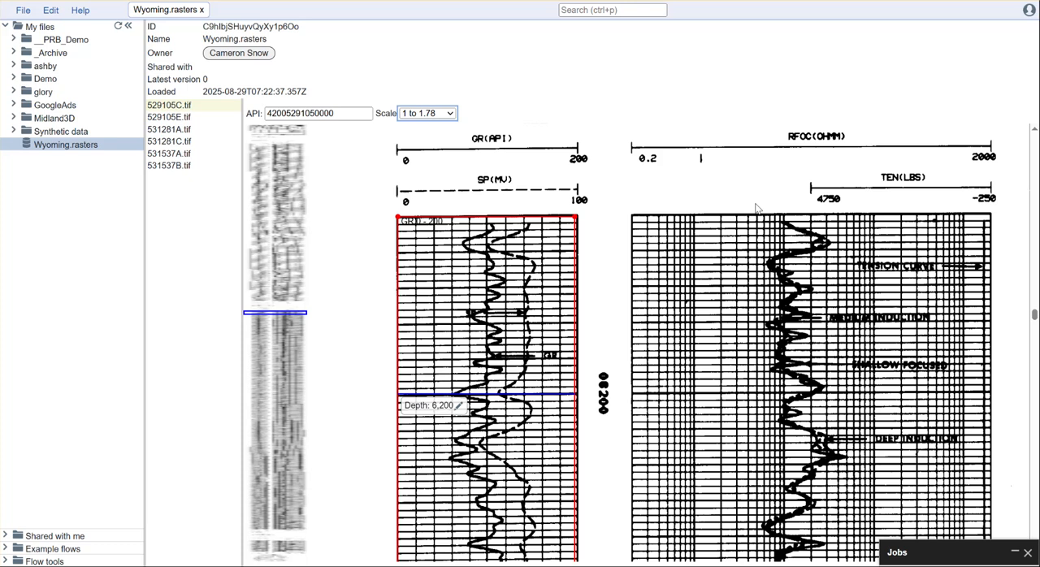
pyautogui.rightClick(723, 217)
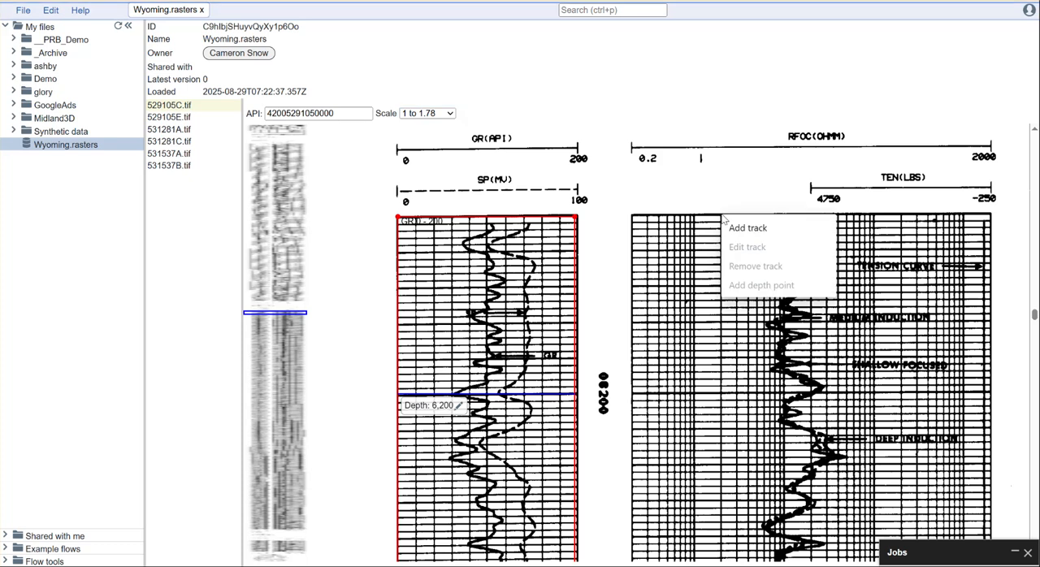
pyautogui.click(755, 230)
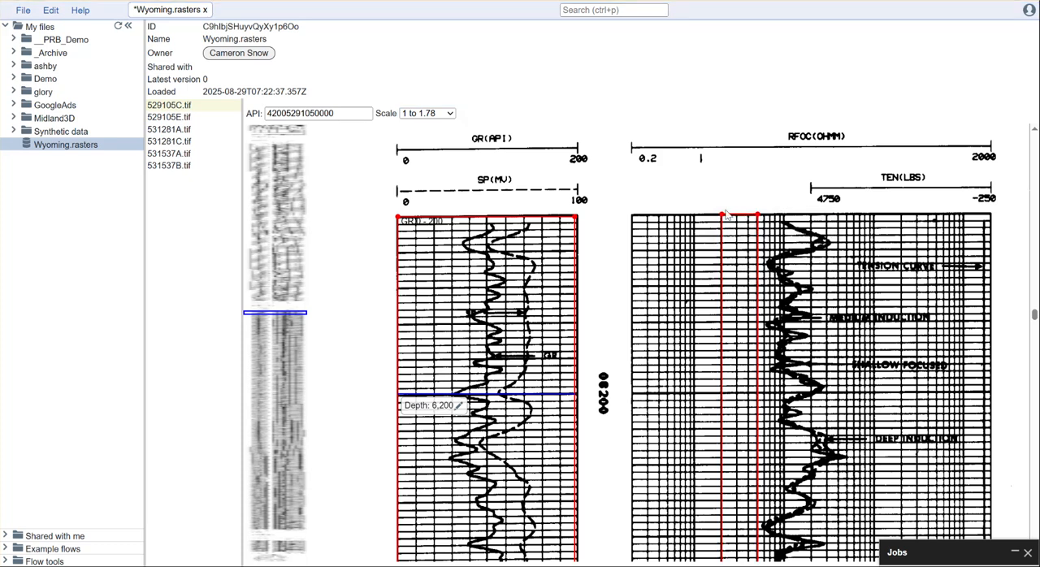
pyautogui.moveTo(723, 218); pyautogui.dragTo(632, 216)
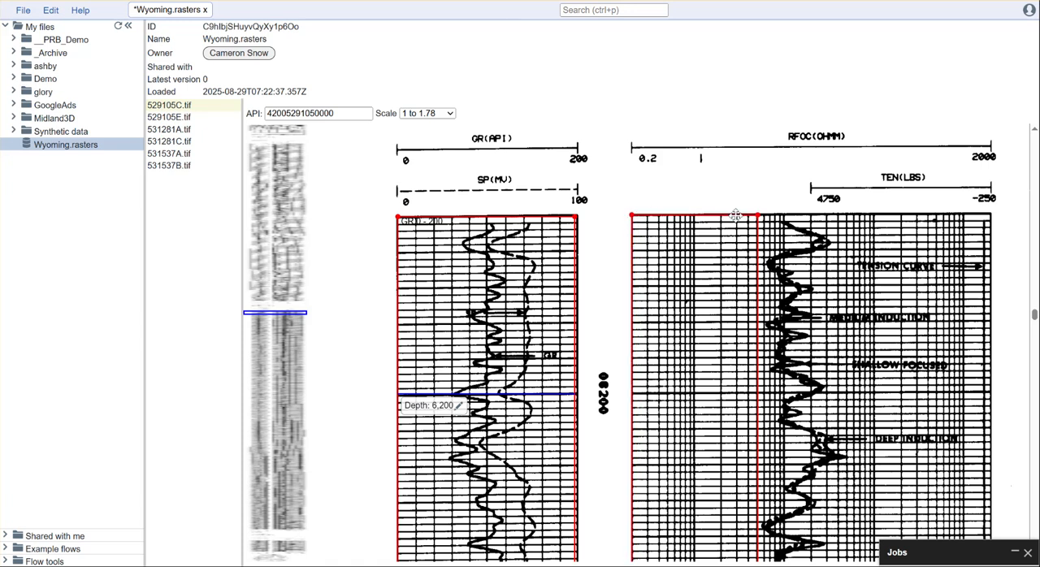
pyautogui.moveTo(758, 216); pyautogui.dragTo(991, 215)
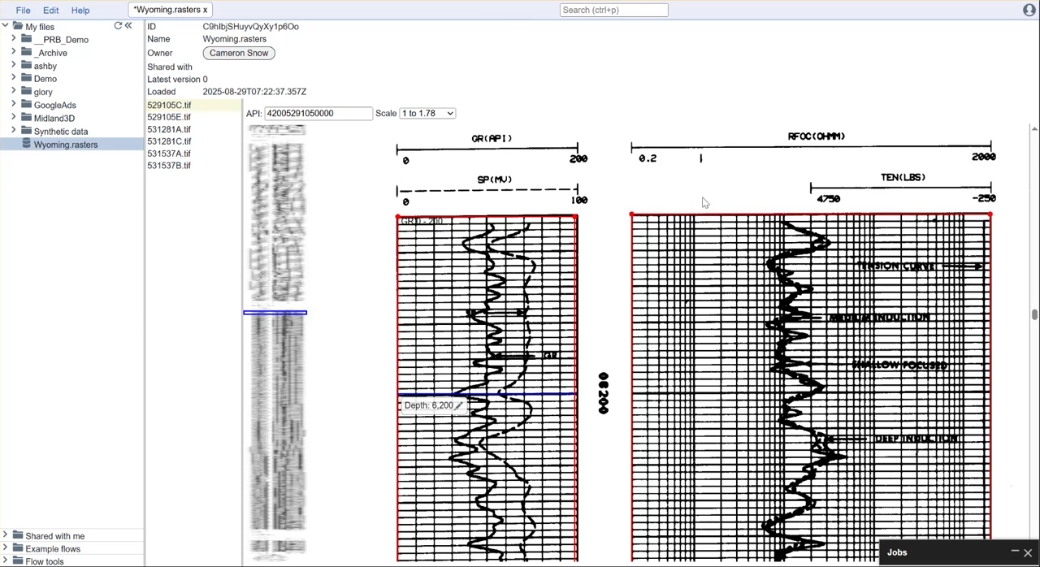
# Step: Extend the resistivity track's bottom edge down to the base of the log grid, using a 1 to 4 display scale
pyautogui.click(445, 114)
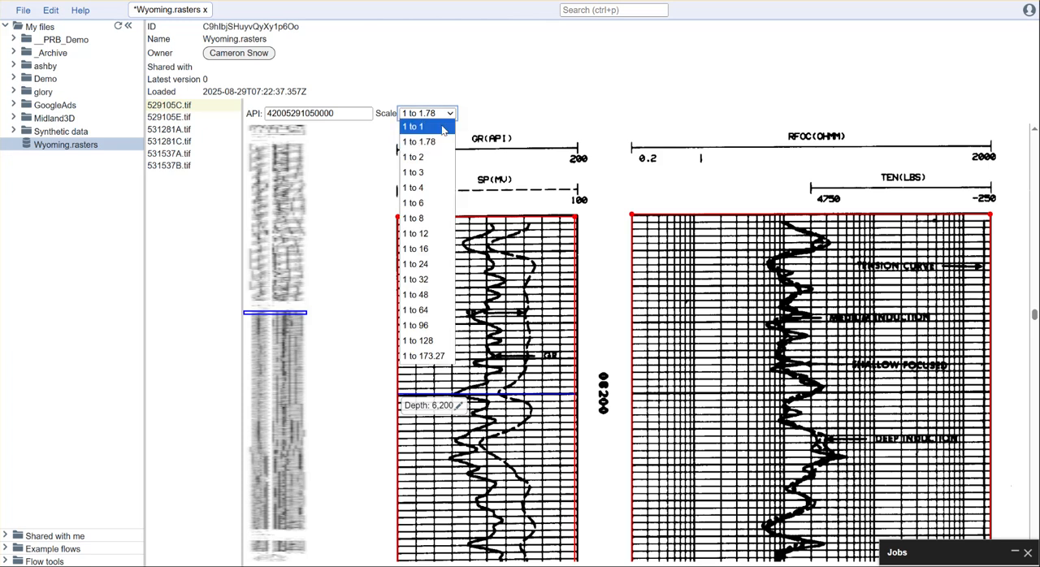
pyautogui.click(415, 190)
pyautogui.moveTo(1034, 316); pyautogui.dragTo(1028, 510)
pyautogui.moveTo(611, 206); pyautogui.dragTo(629, 538)
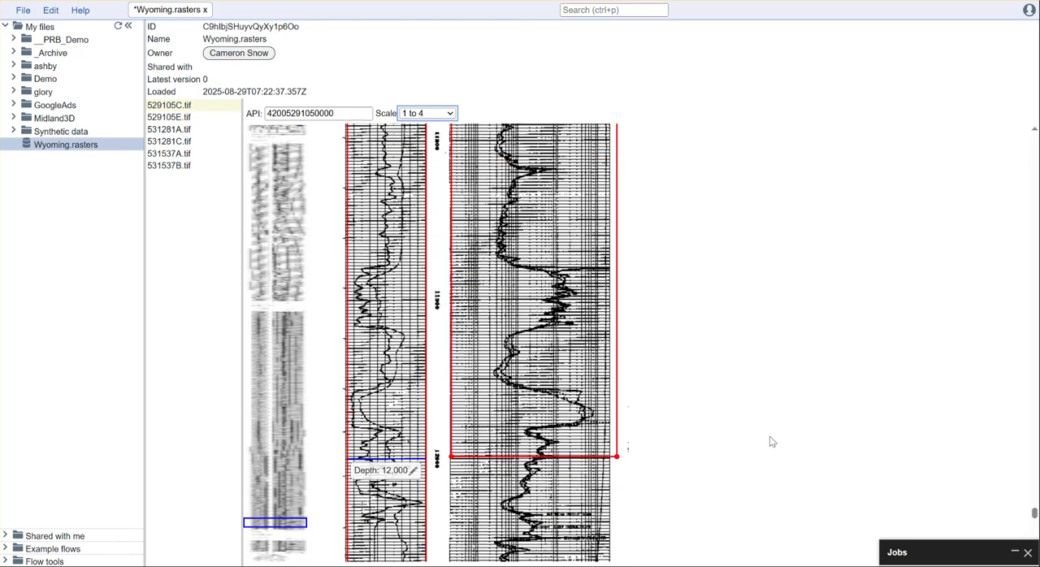
pyautogui.scroll(-3, 771, 442)
pyautogui.moveTo(617, 228); pyautogui.dragTo(612, 379)
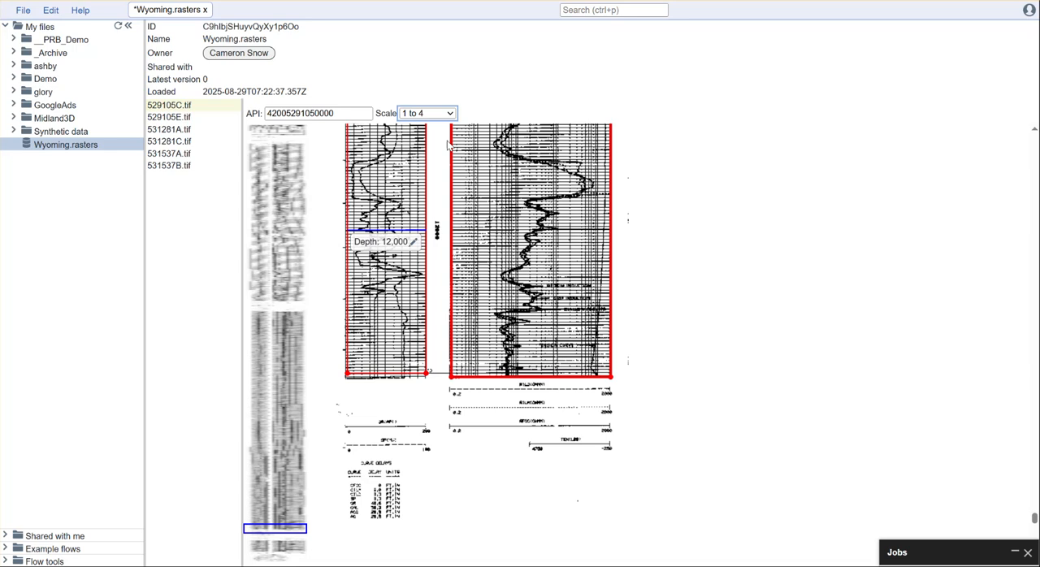
# Step: Return the display scale to 1 to 1.78 and add a depth point of 12000 to the resistivity track at the 12000 grid line
pyautogui.click(447, 113)
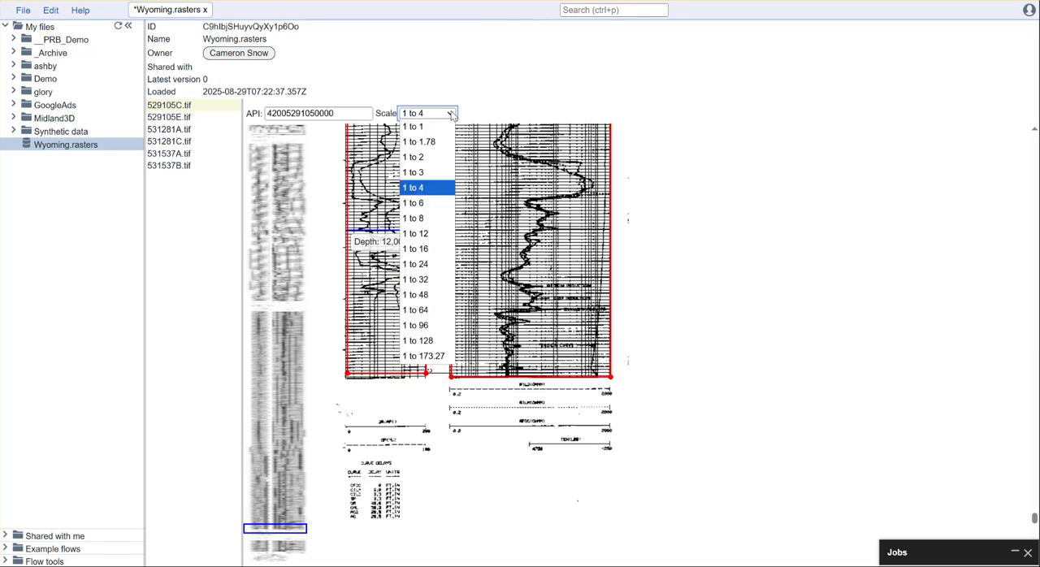
pyautogui.click(418, 139)
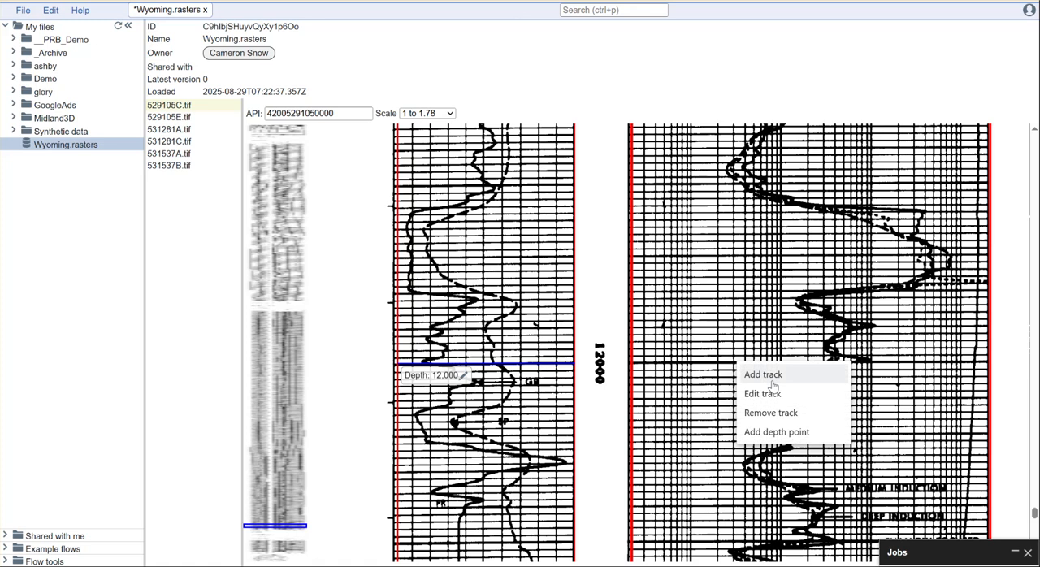
pyautogui.click(776, 431)
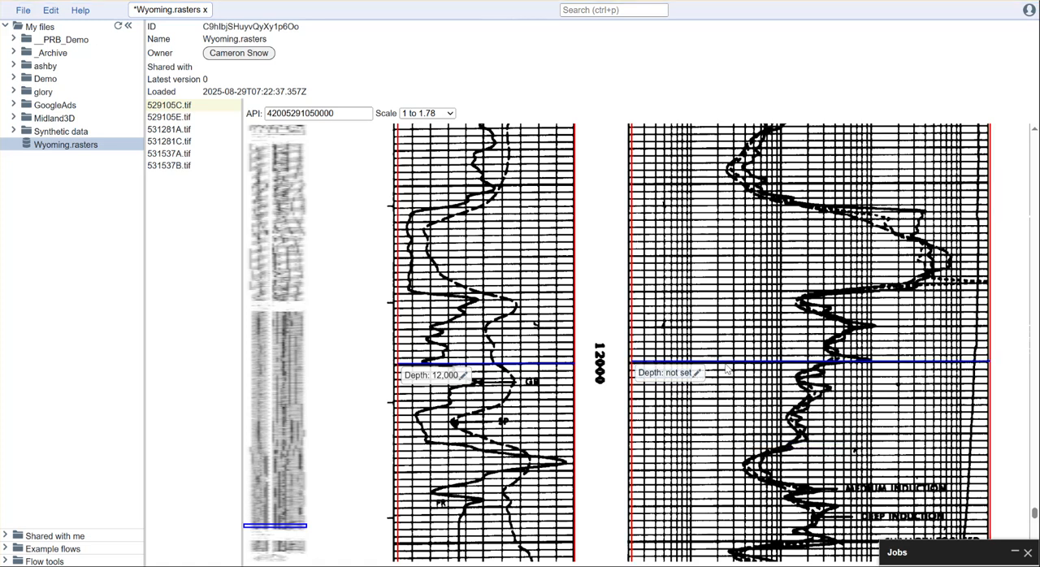
pyautogui.click(697, 373)
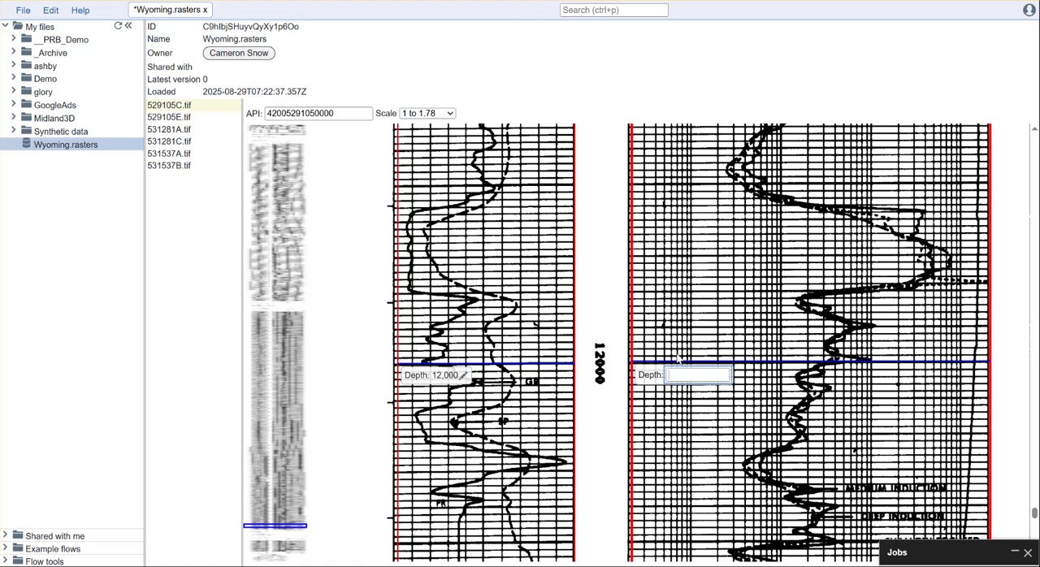
pyautogui.click(599, 431)
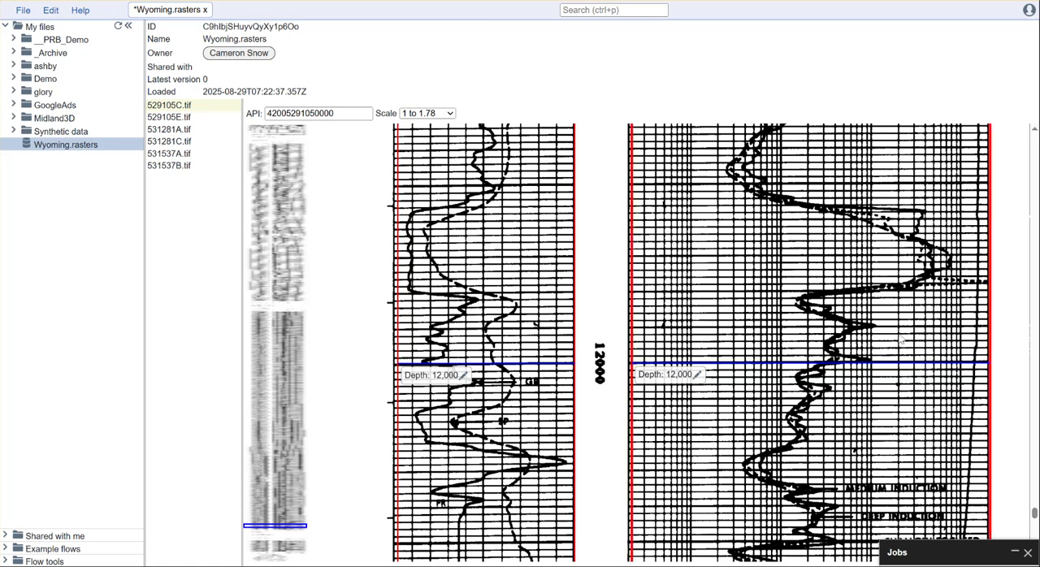
# Step: Add a depth point to the resistivity track level with the GR track's 6,200 point and set its depth to 6200
pyautogui.moveTo(1035, 514); pyautogui.dragTo(1035, 313)
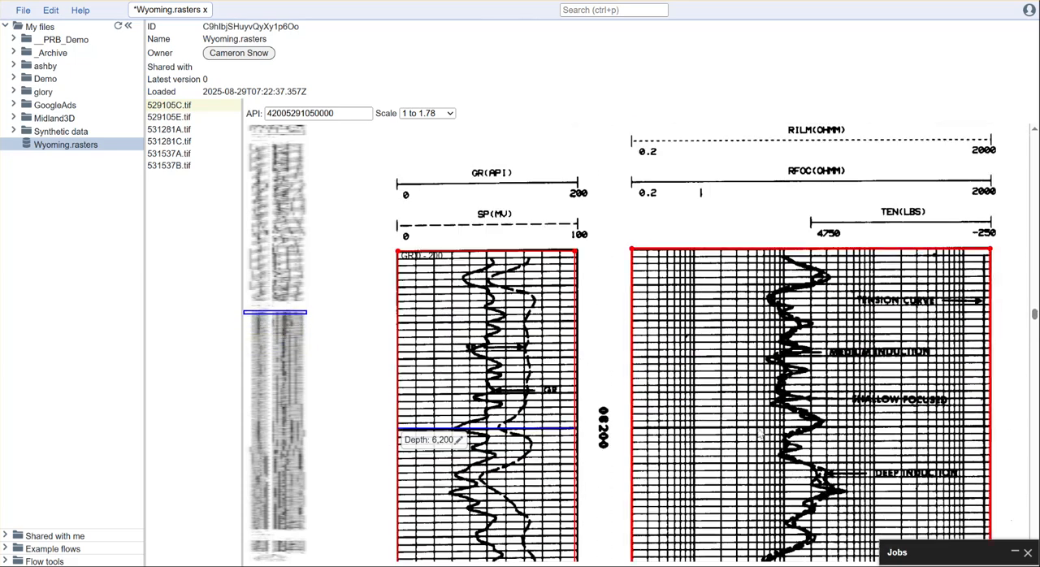
pyautogui.rightClick(761, 431)
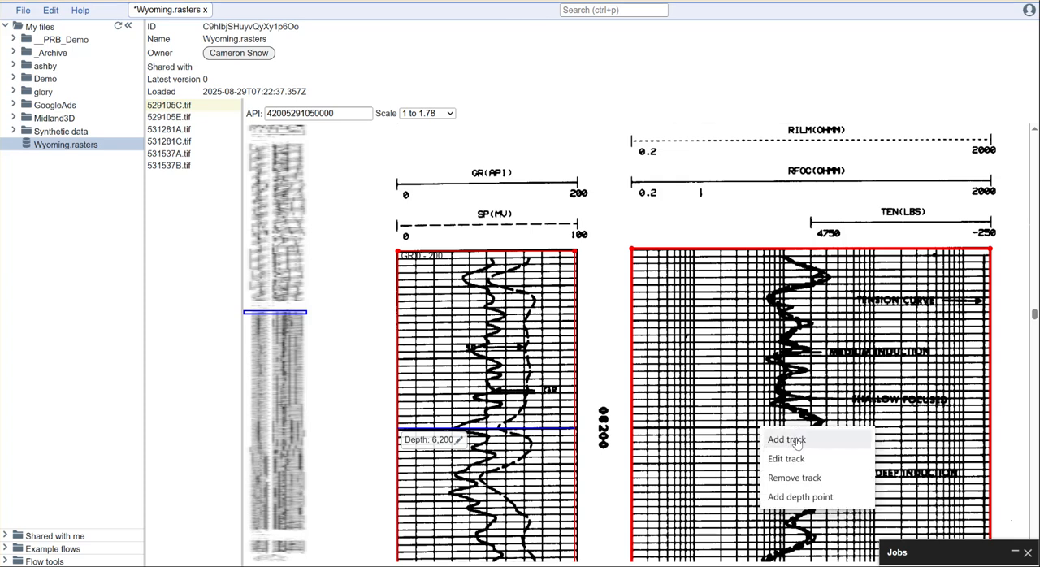
pyautogui.click(800, 497)
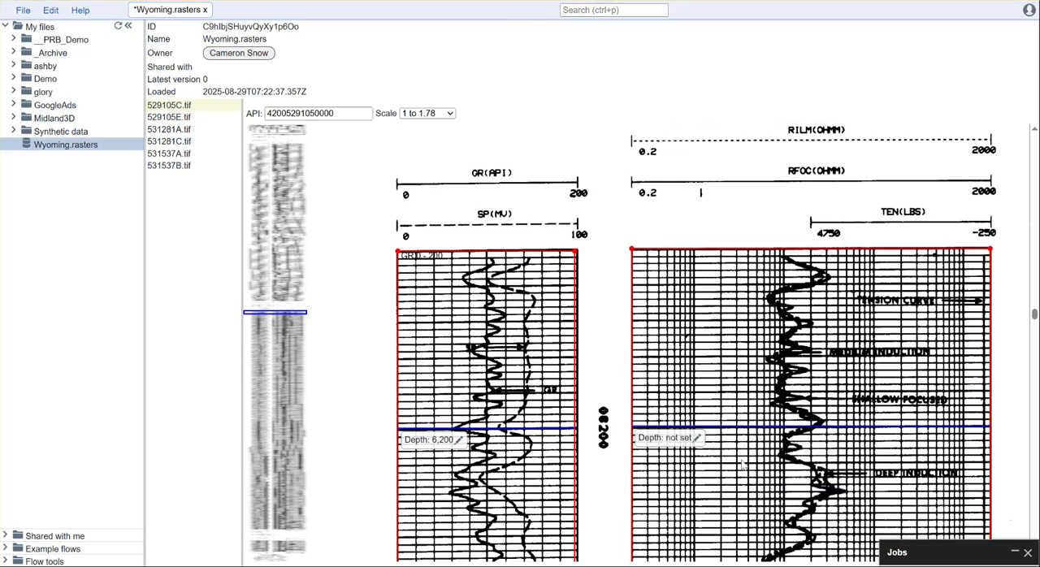
pyautogui.click(696, 438)
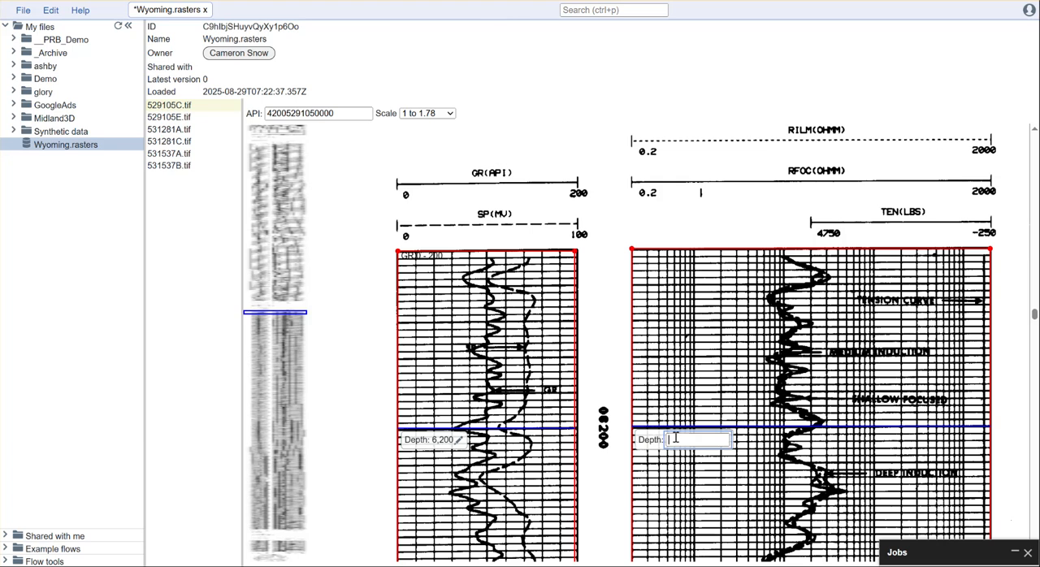
pyautogui.write('6200')
pyautogui.press('Return')
# Step: Edit the resistivity track to add a logarithmic curve named Res with a minimum of 0.2 and a maximum of 2000
pyautogui.rightClick(743, 329)
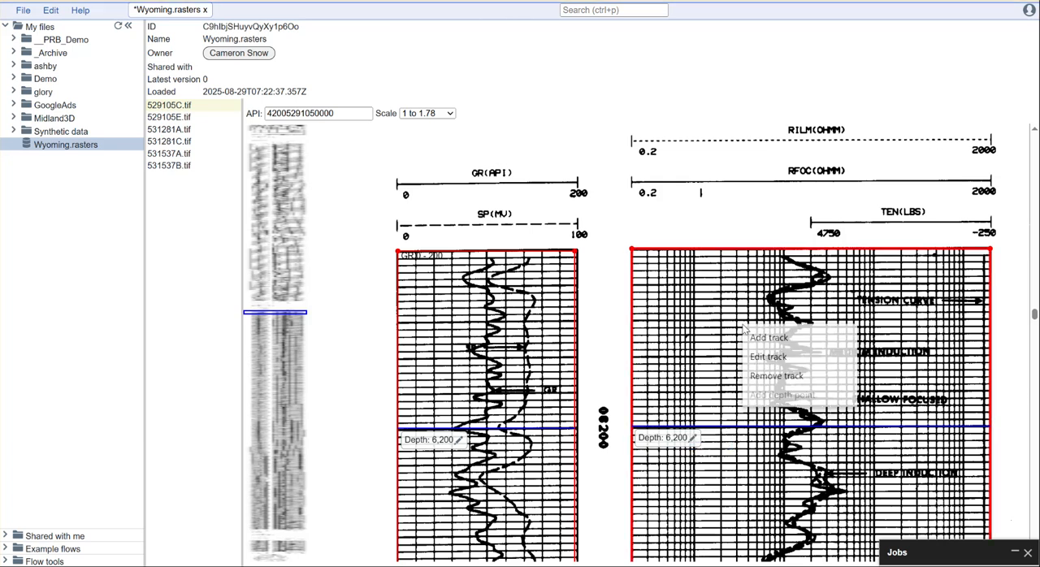
pyautogui.click(763, 358)
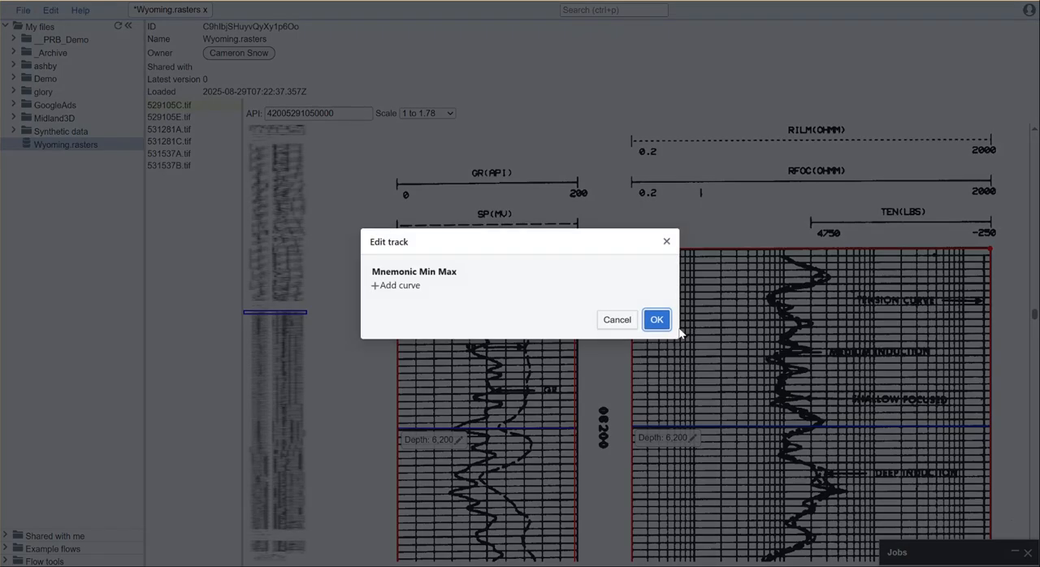
pyautogui.click(378, 284)
pyautogui.click(402, 278)
pyautogui.write('REs')
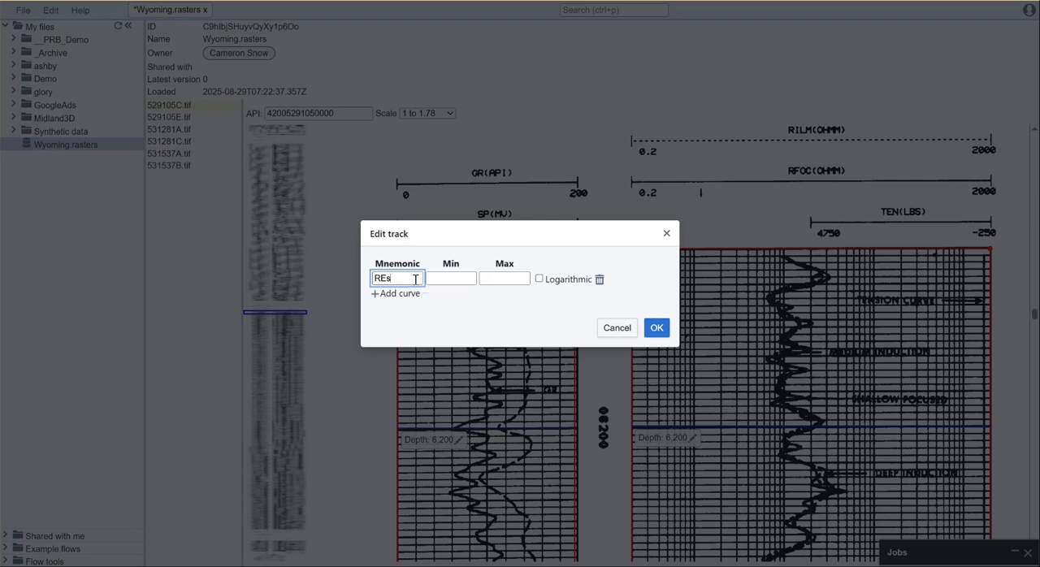
pyautogui.click(444, 280)
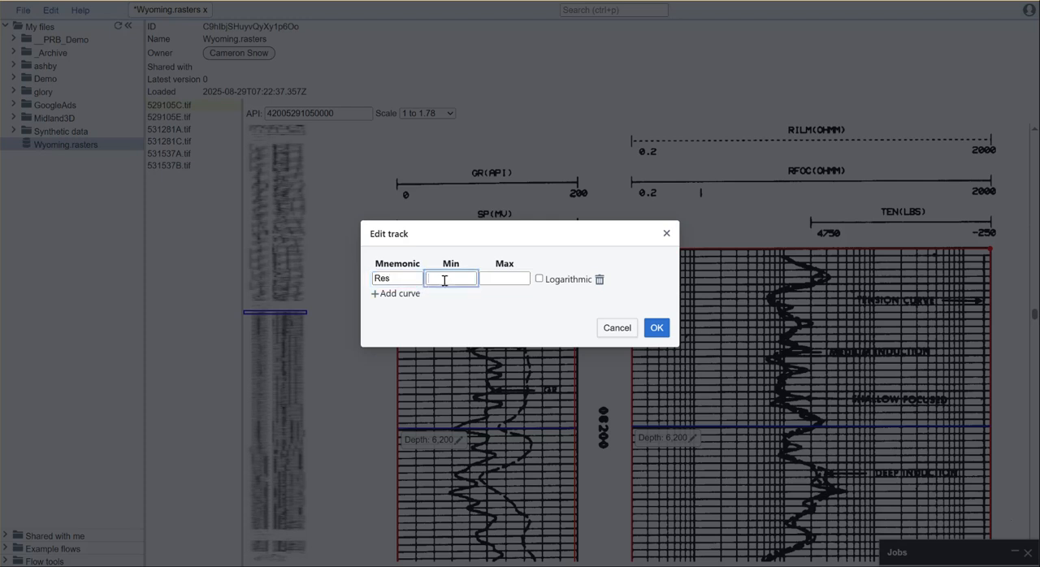
pyautogui.press('Tab')
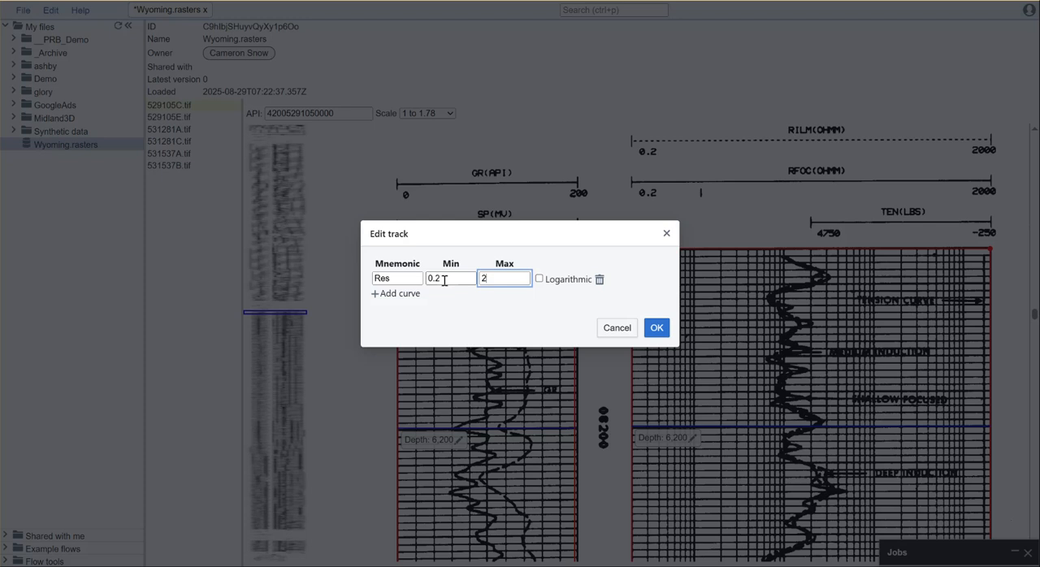
pyautogui.write('2000')
pyautogui.click(539, 278)
pyautogui.click(657, 327)
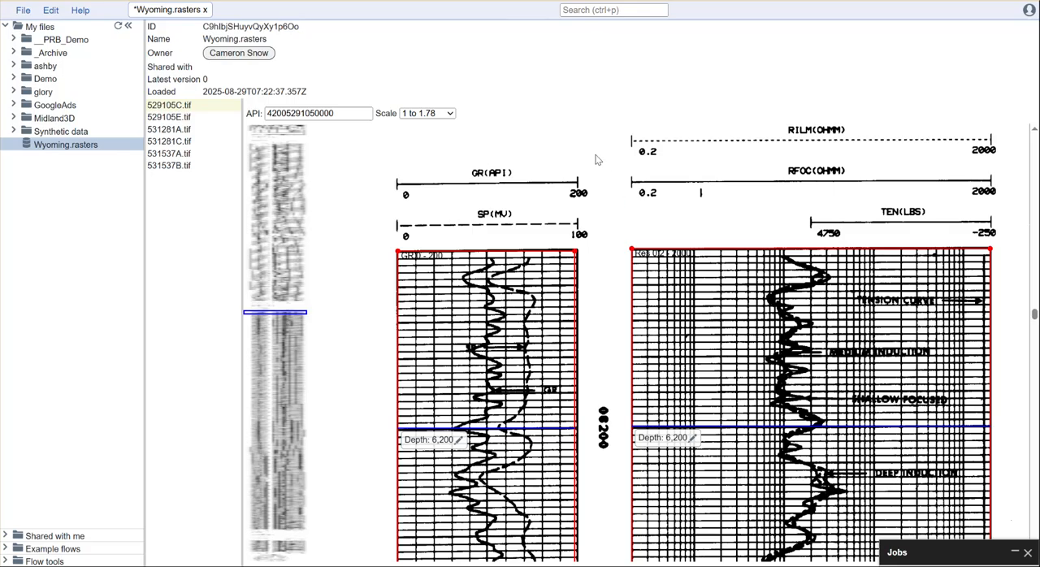
# Step: Save the Wyoming rasters database and view the log header of 531537B.tif
pyautogui.hotkey('ctrl', 's')
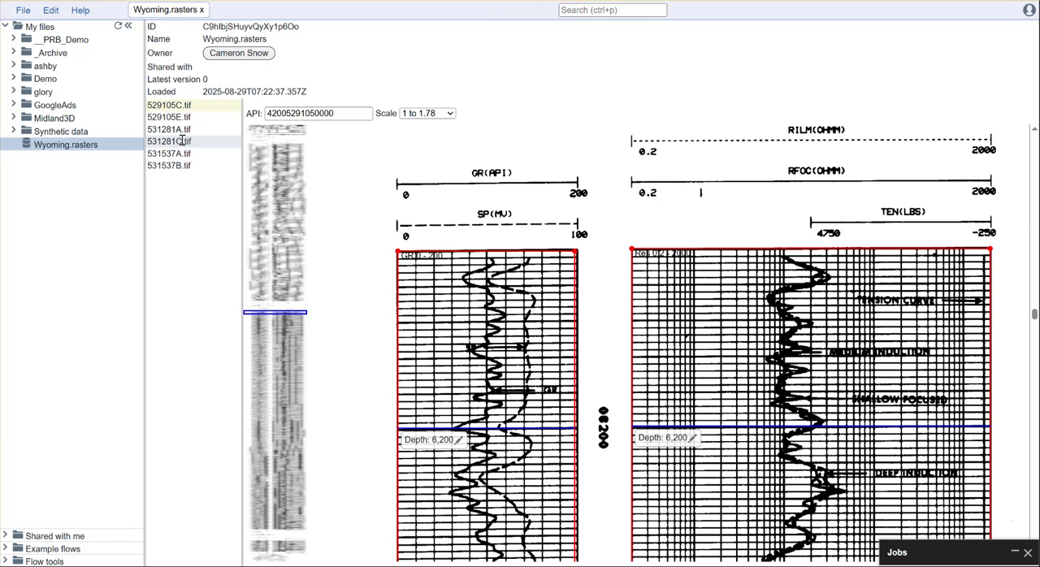
pyautogui.click(169, 165)
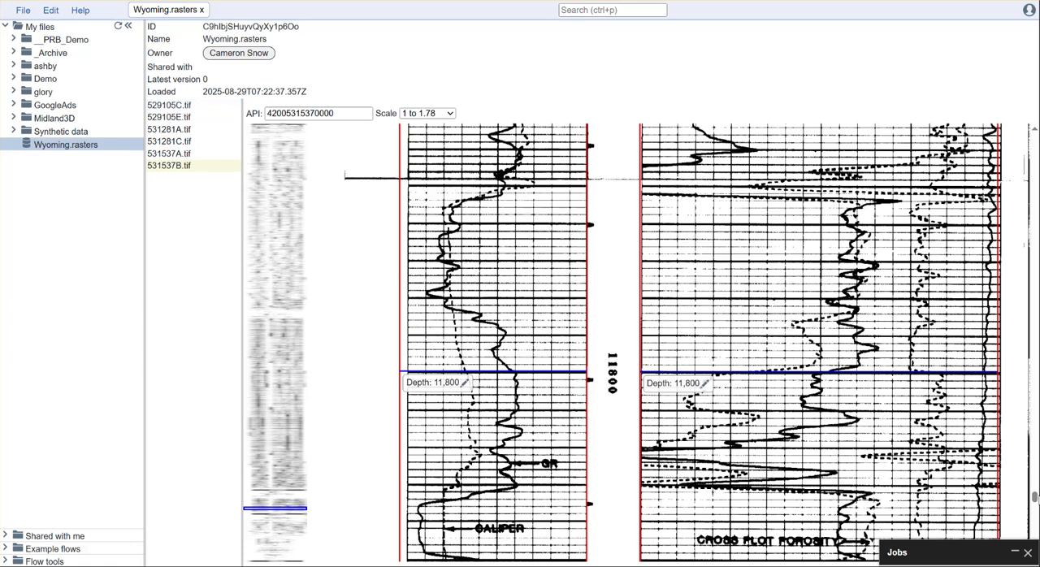
pyautogui.moveTo(1036, 495); pyautogui.dragTo(1030, 123)
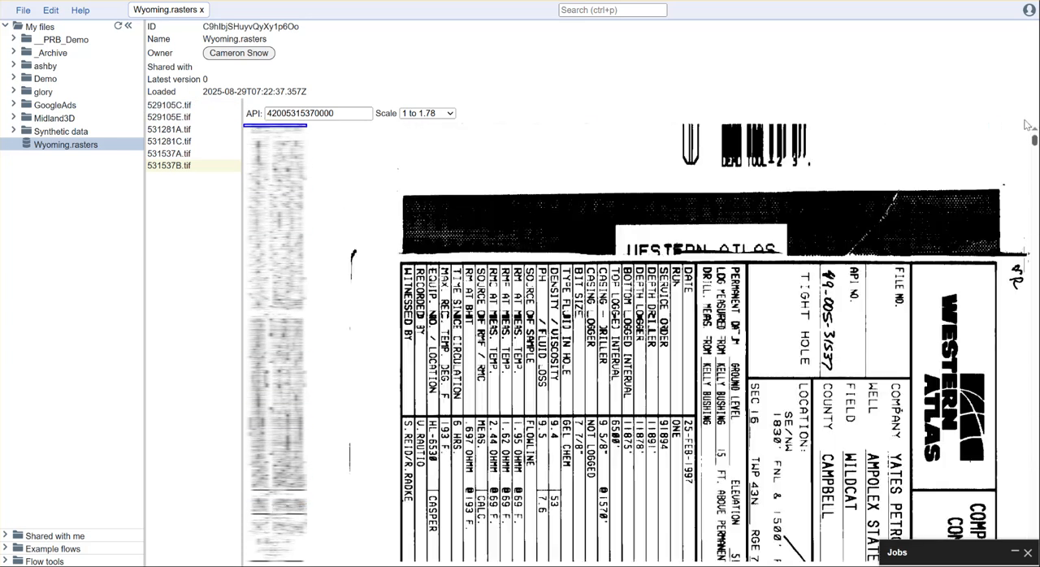
# Step: Check the GR track's curve settings in 529105C.tif without editing them, and inspect the track edges deeper in 529105E.tif
pyautogui.click(172, 106)
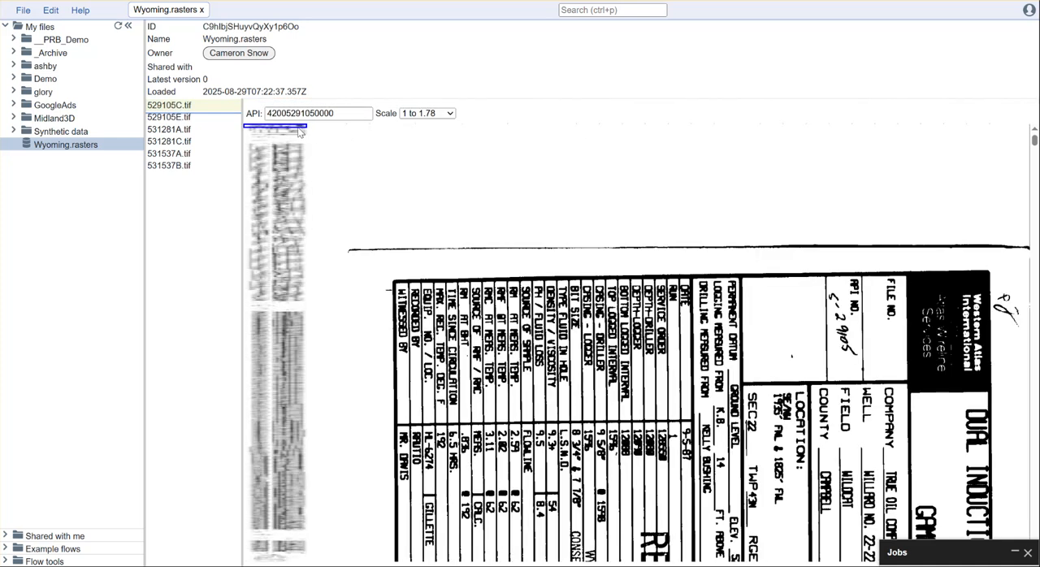
pyautogui.moveTo(299, 132); pyautogui.dragTo(302, 319)
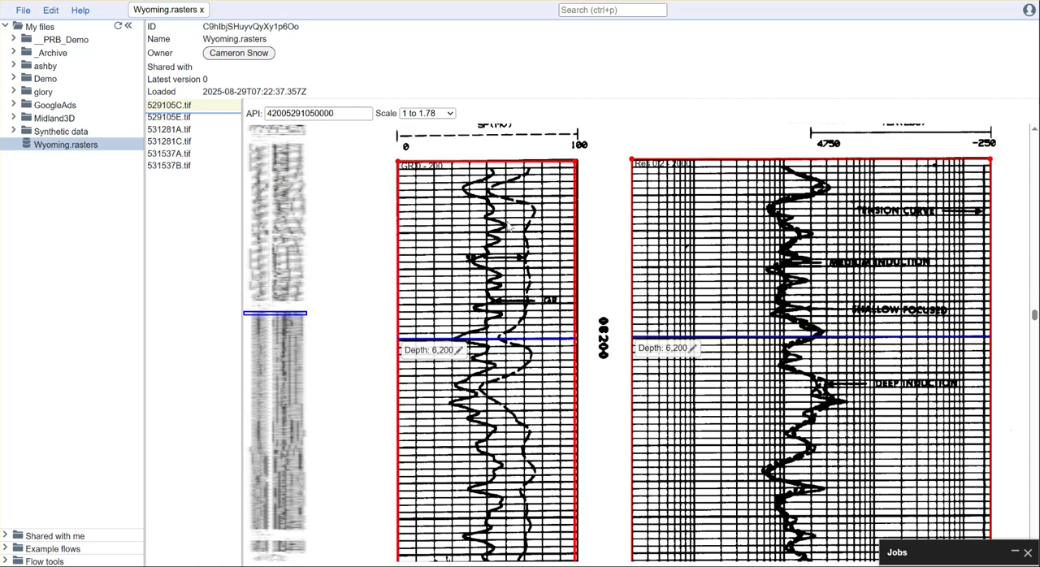
pyautogui.rightClick(461, 192)
pyautogui.click(479, 222)
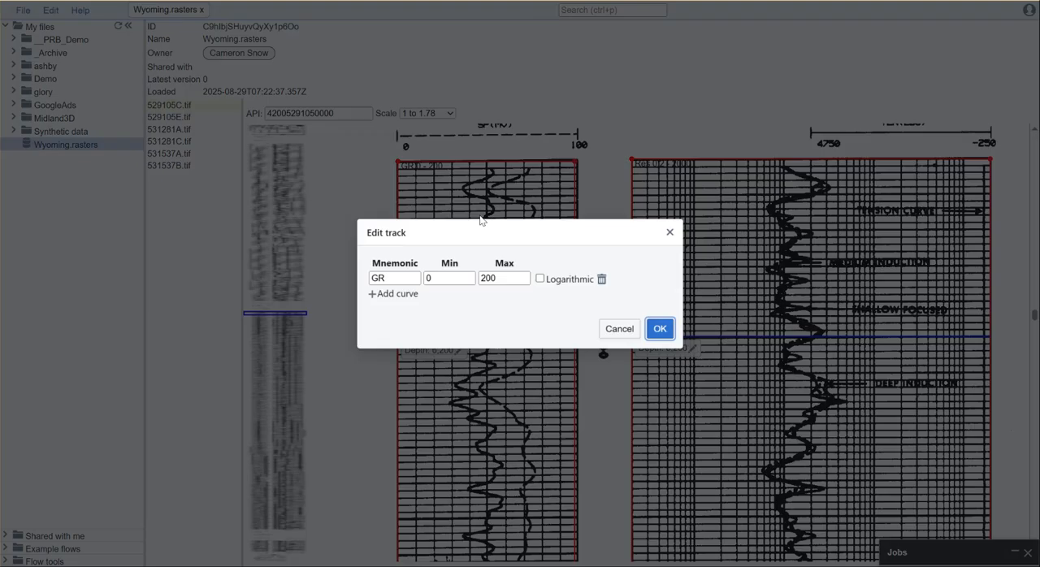
pyautogui.click(629, 331)
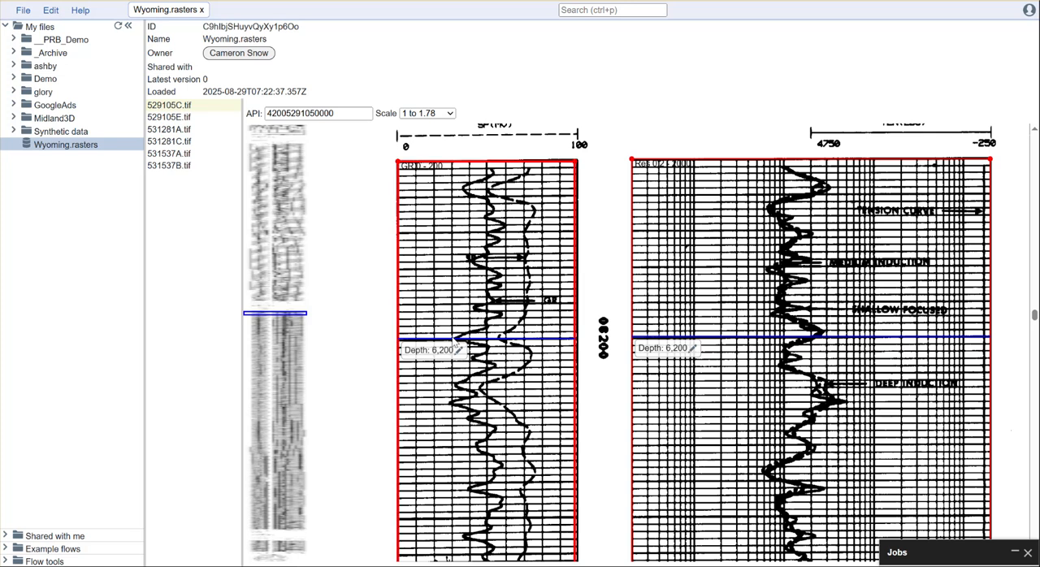
pyautogui.rightClick(708, 350)
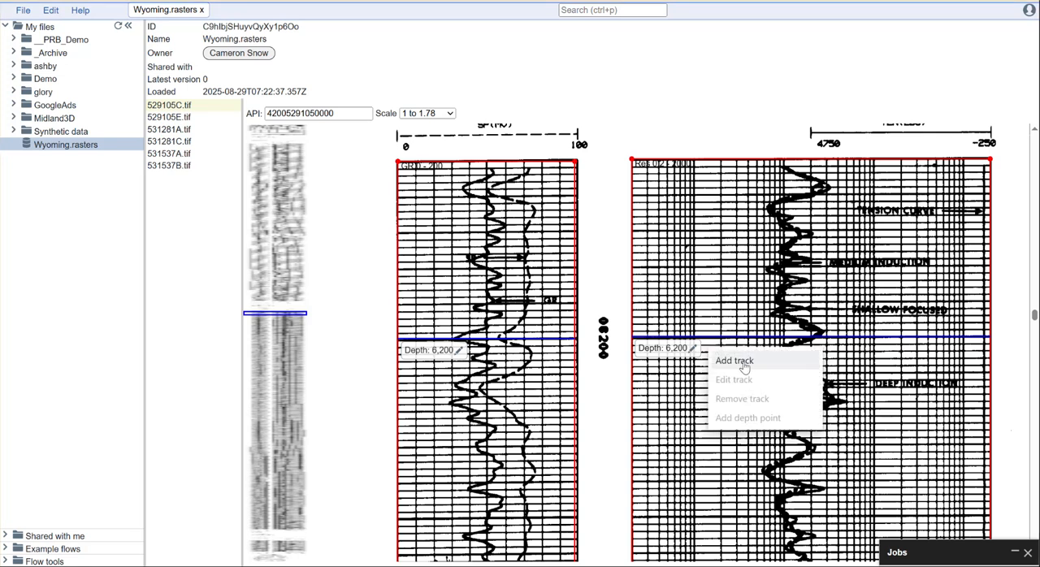
pyautogui.click(1016, 312)
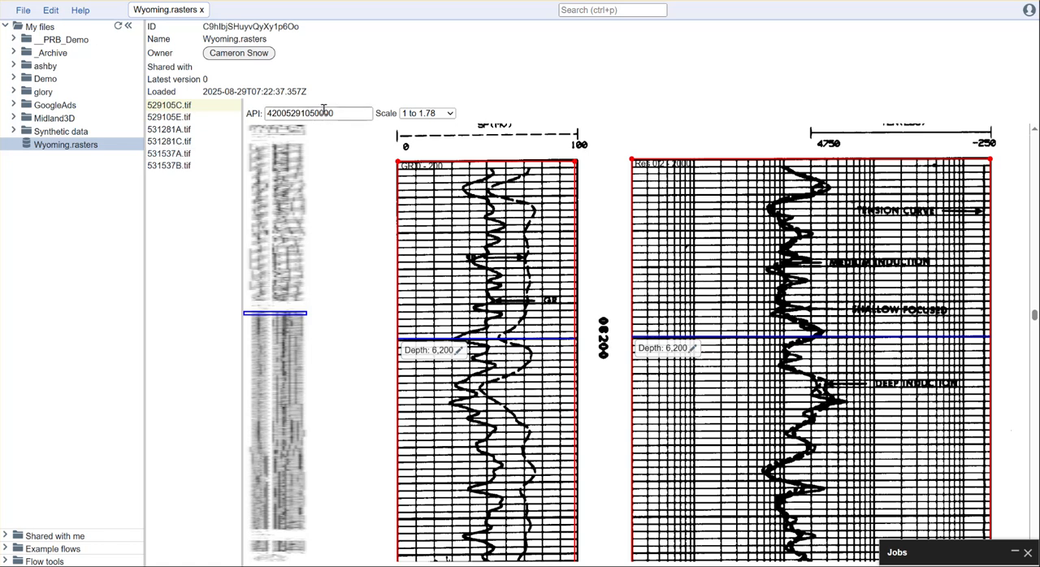
pyautogui.click(187, 117)
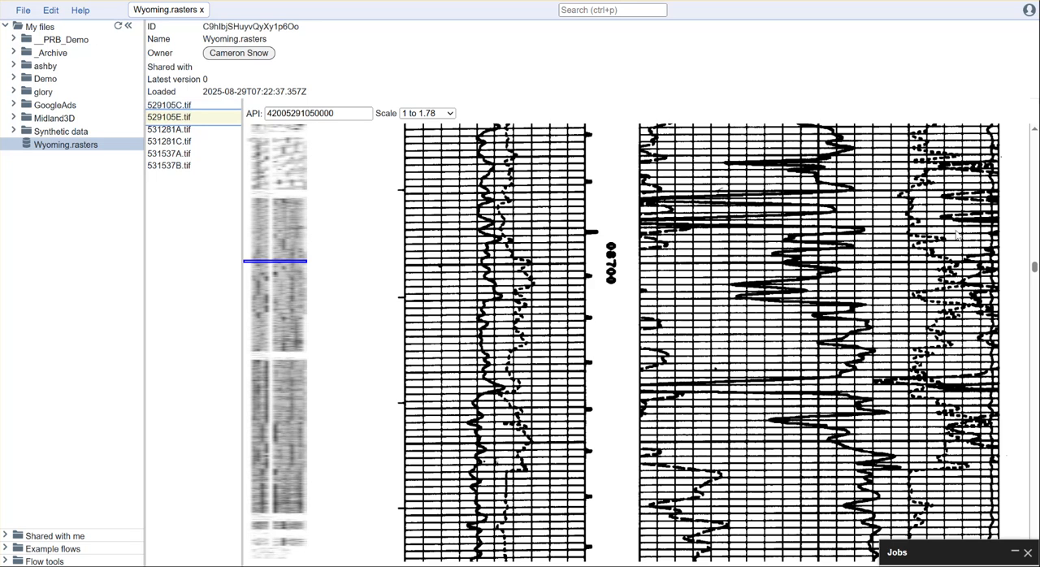
pyautogui.moveTo(1034, 267); pyautogui.dragTo(1034, 390)
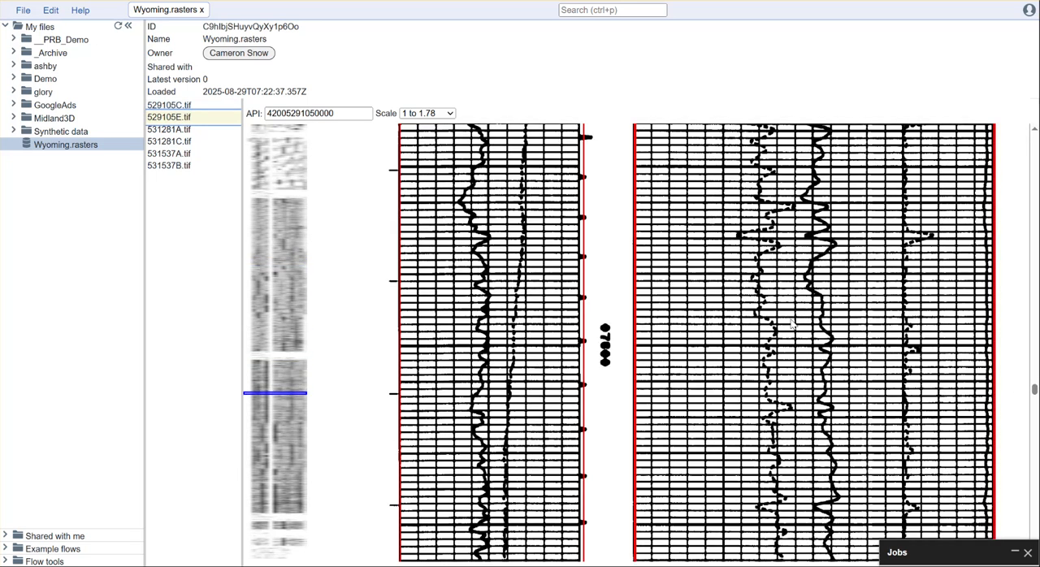
# Step: Inspect the track alignment along 531537B.tif and move the GR track's upper-right corner onto the right edge of the log grid
pyautogui.click(173, 165)
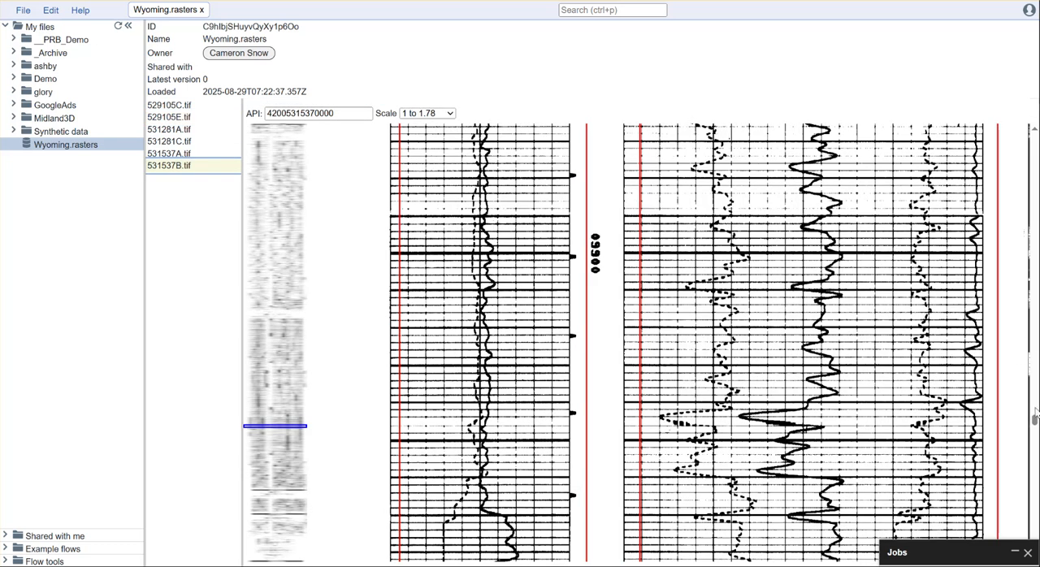
pyautogui.moveTo(1033, 420)
pyautogui.mouseDown()
pyautogui.moveTo(1032, 306)
pyautogui.moveTo(1013, 276)
pyautogui.moveTo(1005, 329)
pyautogui.mouseUp()
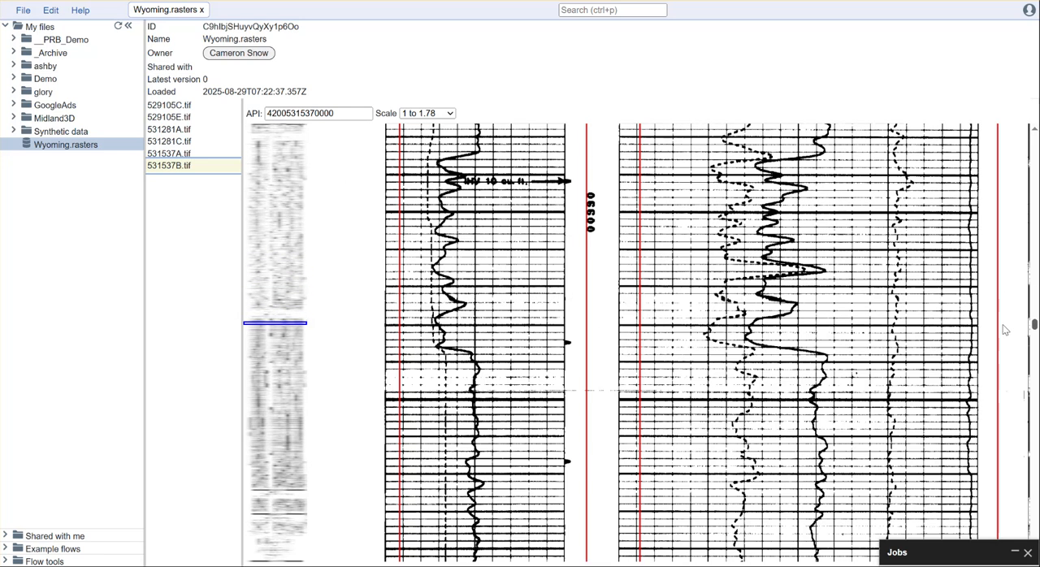
pyautogui.moveTo(1005, 330); pyautogui.dragTo(1010, 355)
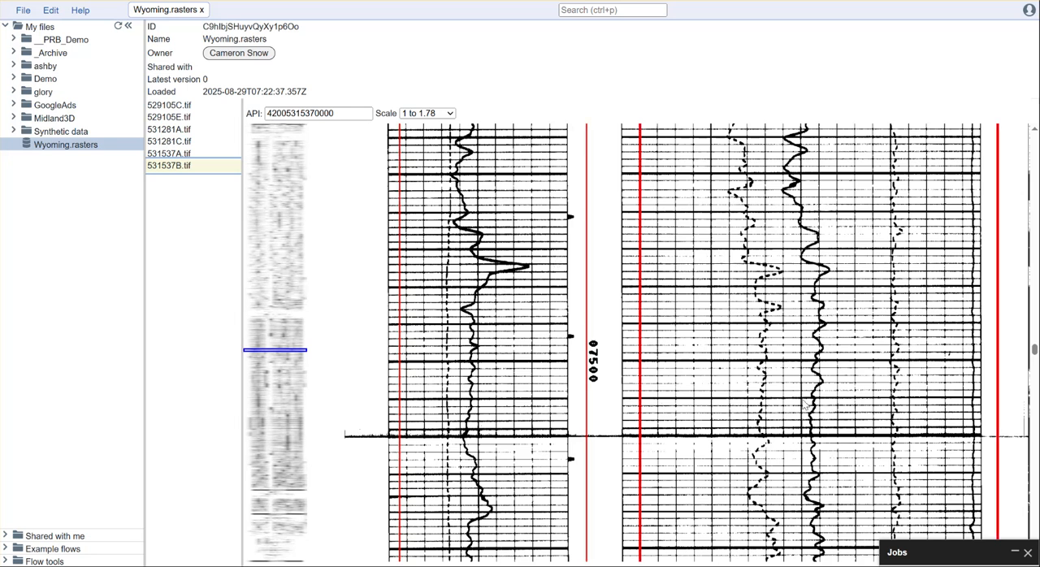
pyautogui.scroll(-3, 795, 410)
pyautogui.scroll(3, 793, 408)
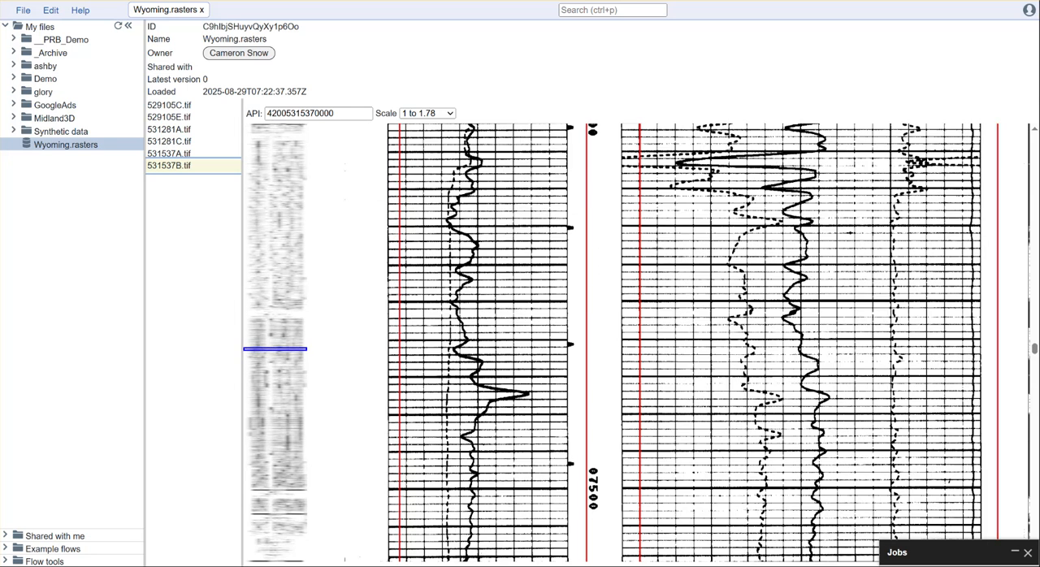
pyautogui.moveTo(1034, 351); pyautogui.dragTo(1033, 156)
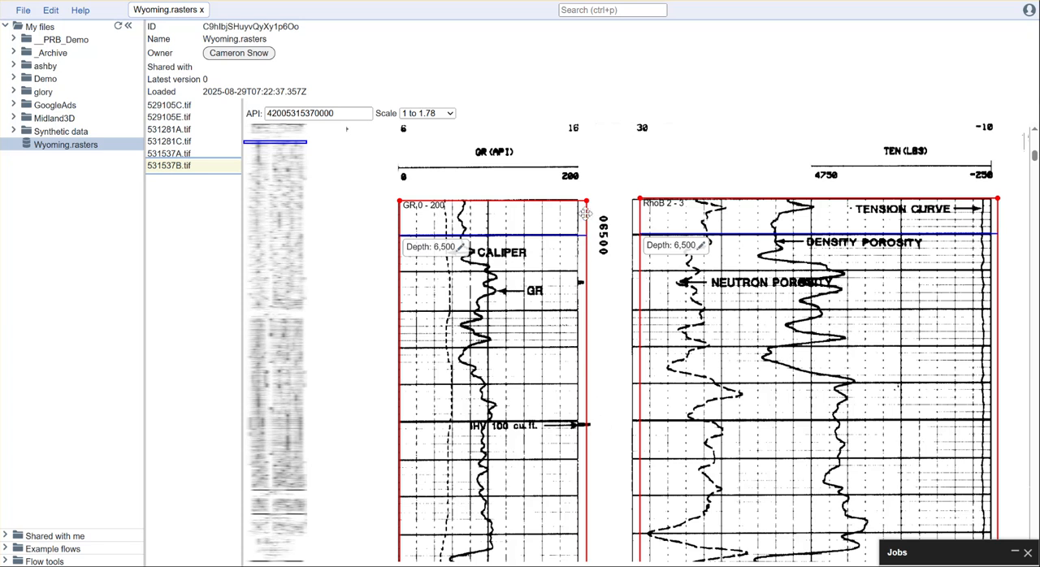
pyautogui.moveTo(586, 201)
pyautogui.mouseDown()
pyautogui.moveTo(999, 202)
pyautogui.moveTo(581, 206)
pyautogui.mouseUp()
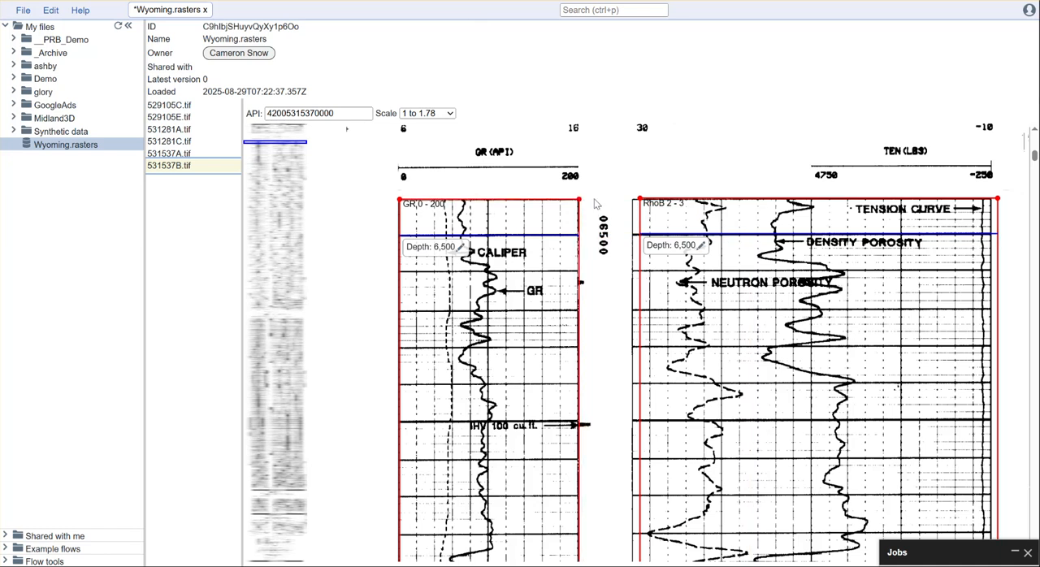